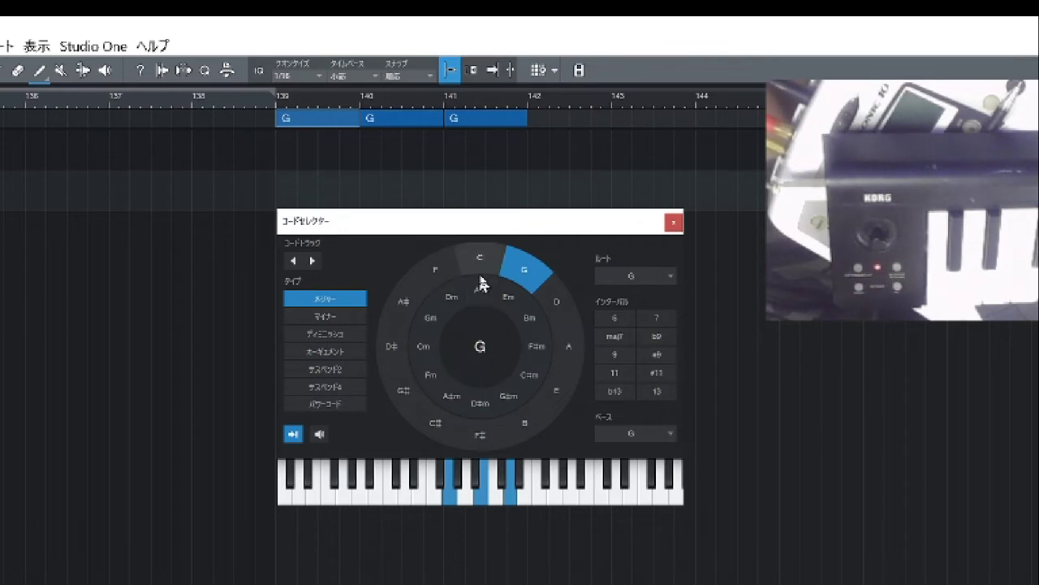
# Step: Set the chord at bar 139 to F and the chord at bar 140 to D
pyautogui.click(437, 272)
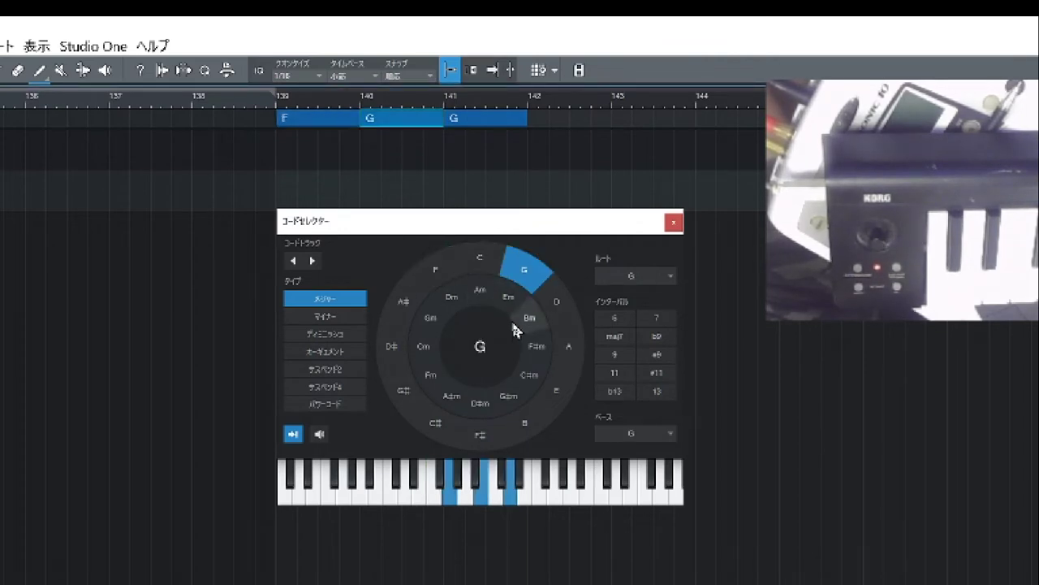
pyautogui.click(560, 299)
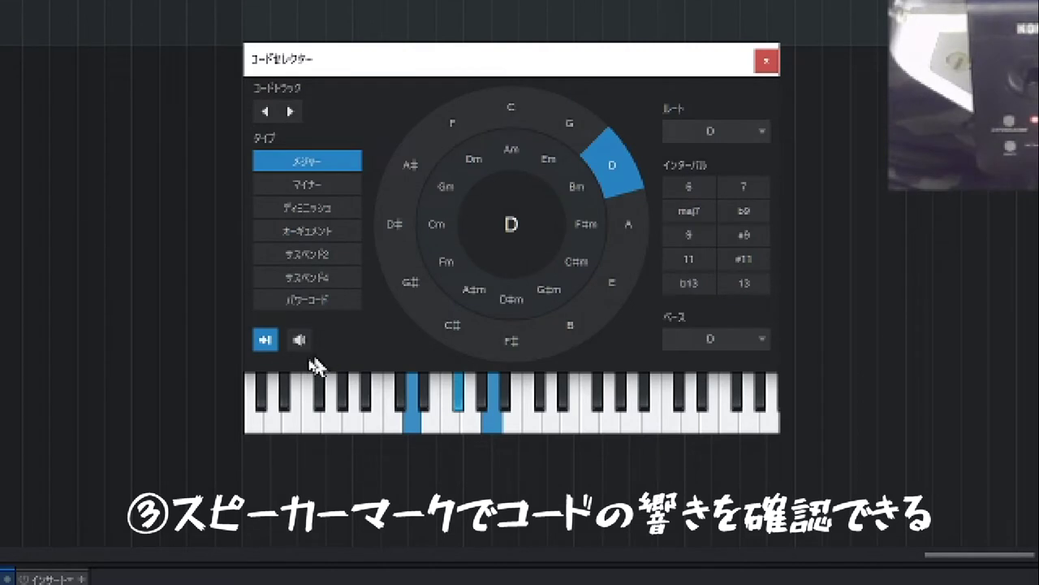
# Step: Turn on chord audition to hear the F and Am chords, and toggle chord entry from the MIDI keyboard
pyautogui.click(299, 341)
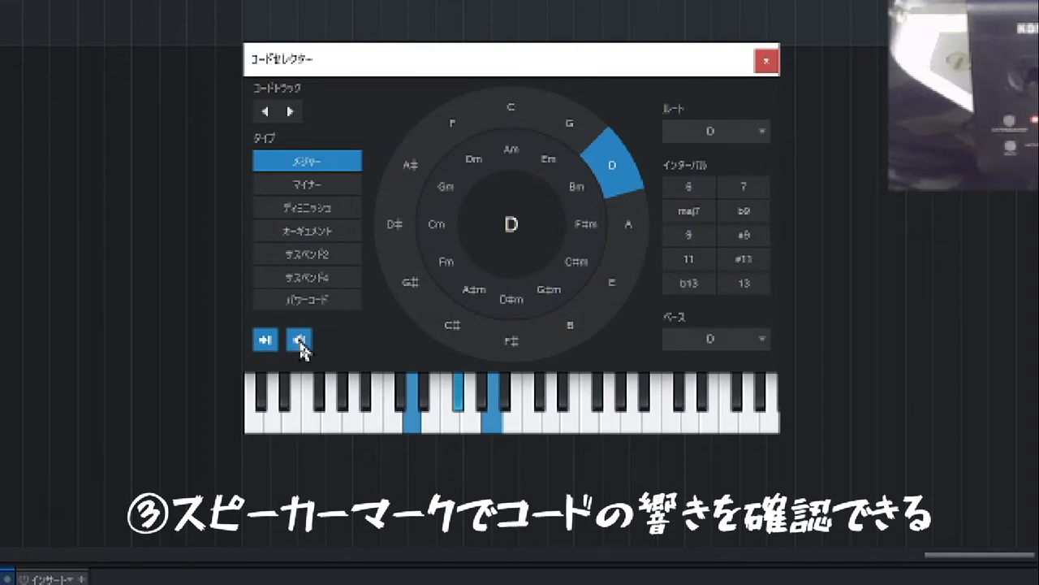
pyautogui.click(454, 148)
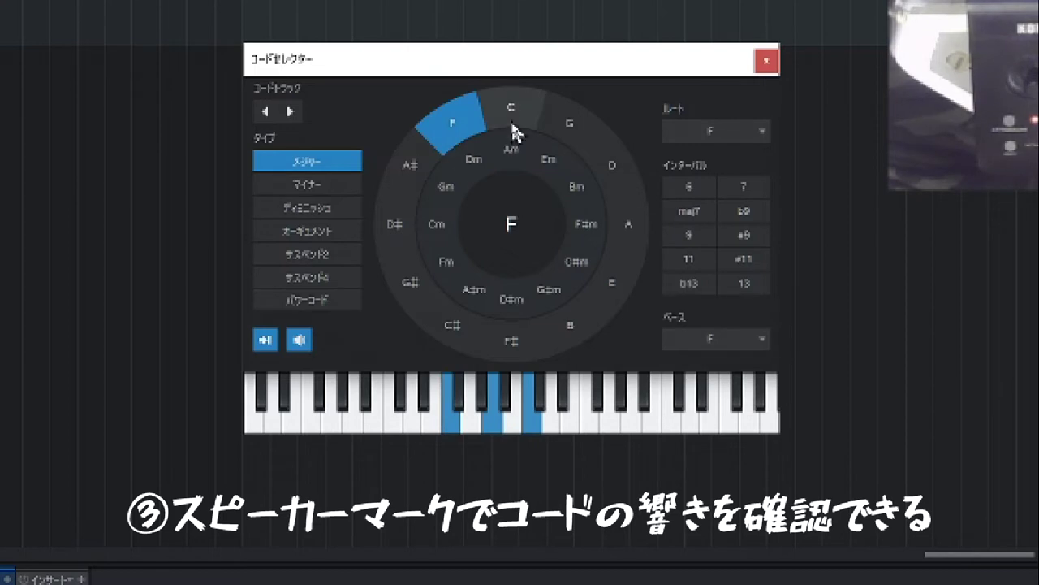
pyautogui.click(510, 150)
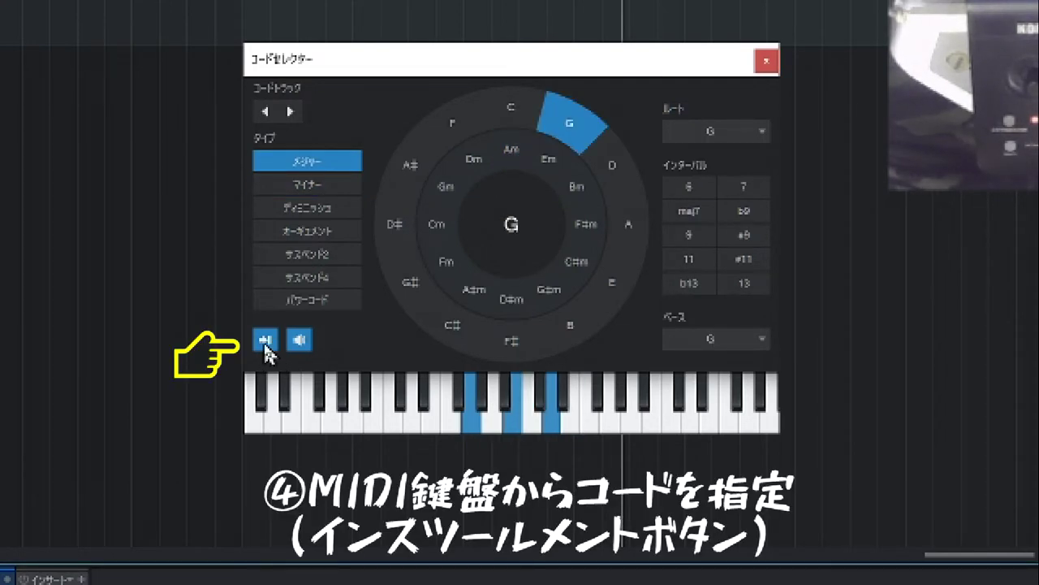
pyautogui.click(266, 345)
pyautogui.click(266, 345)
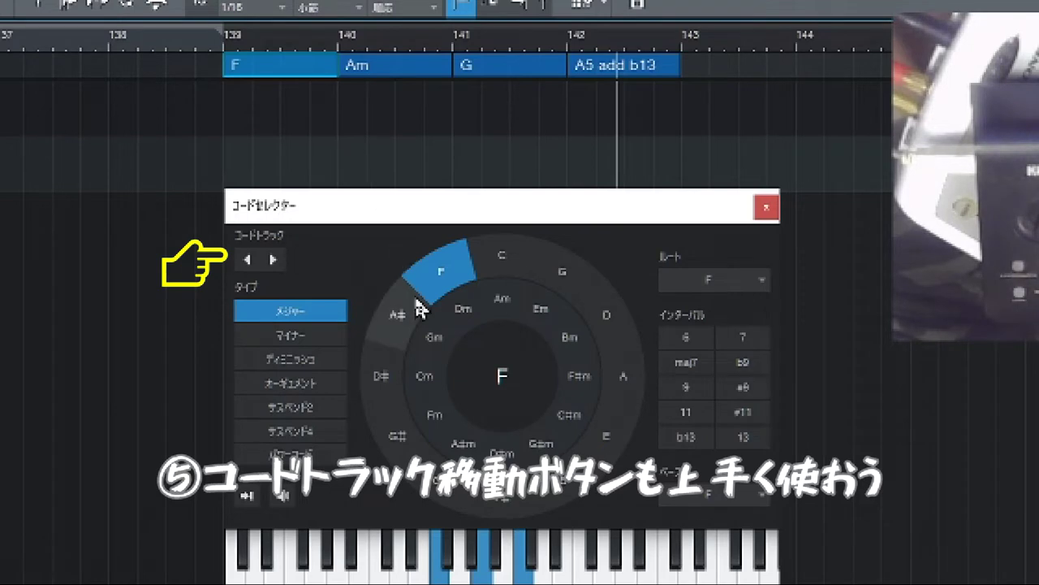
# Step: Change the four chords from bar 139 to bar 142 to Dm, Em, D and C♯, advancing within the chord selector
pyautogui.click(463, 324)
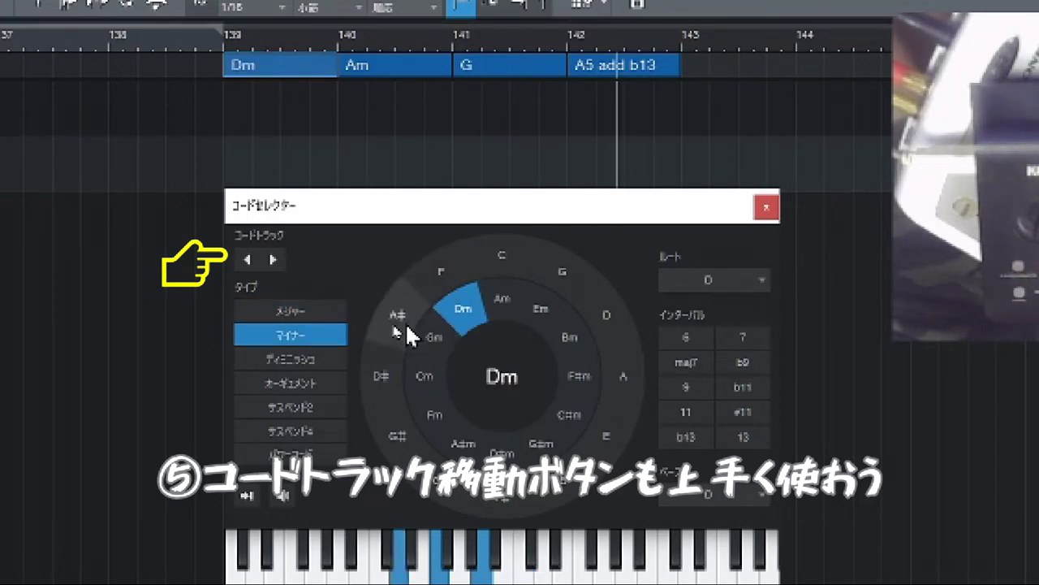
pyautogui.click(278, 264)
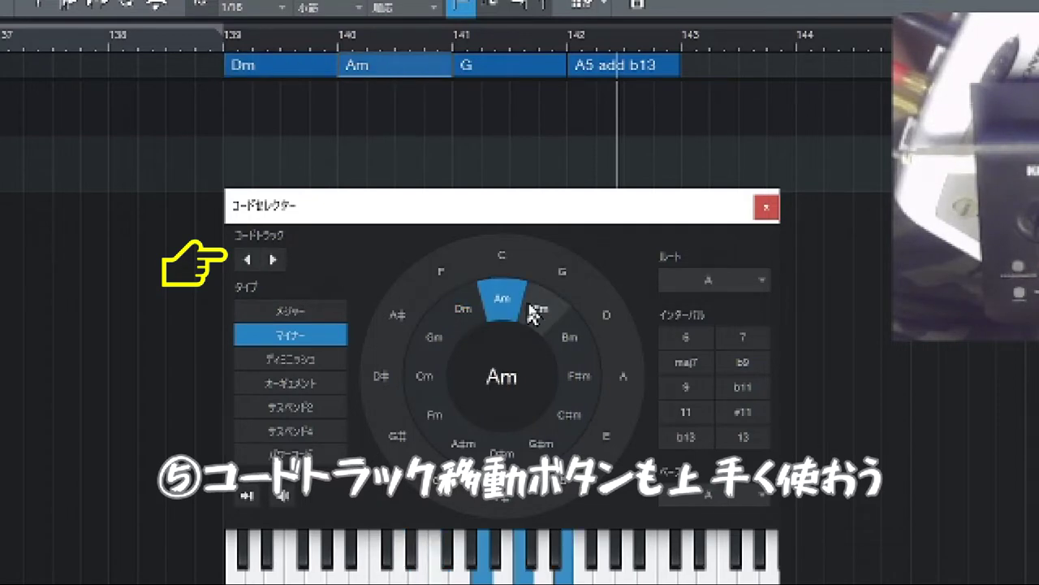
pyautogui.click(557, 316)
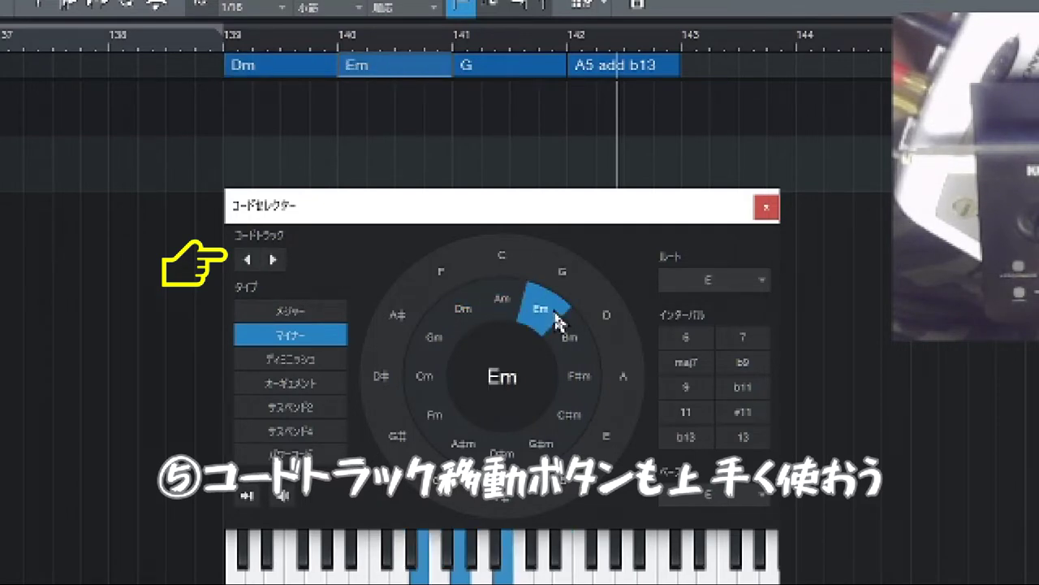
pyautogui.click(273, 261)
pyautogui.click(609, 318)
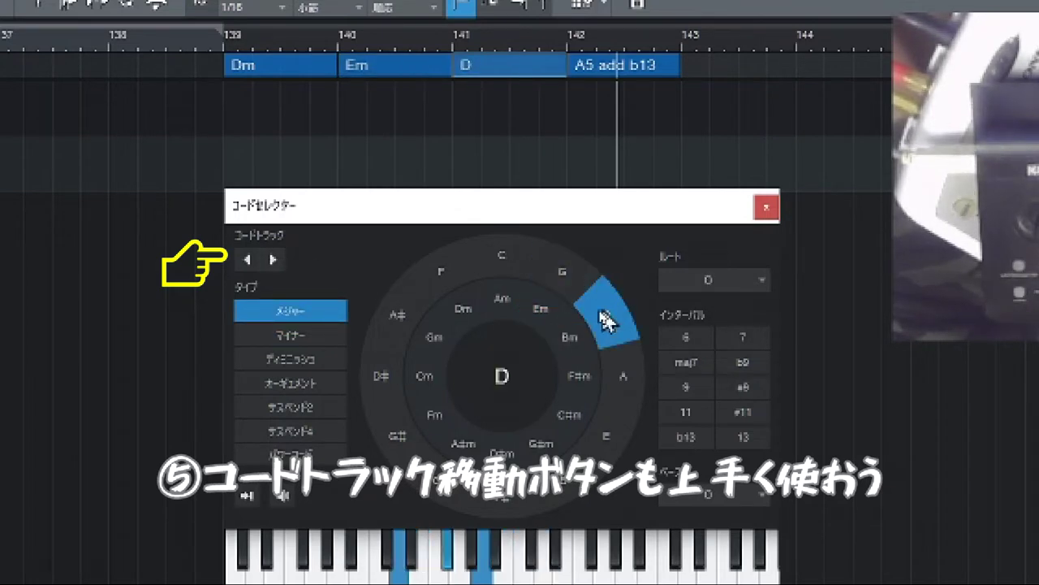
pyautogui.click(273, 260)
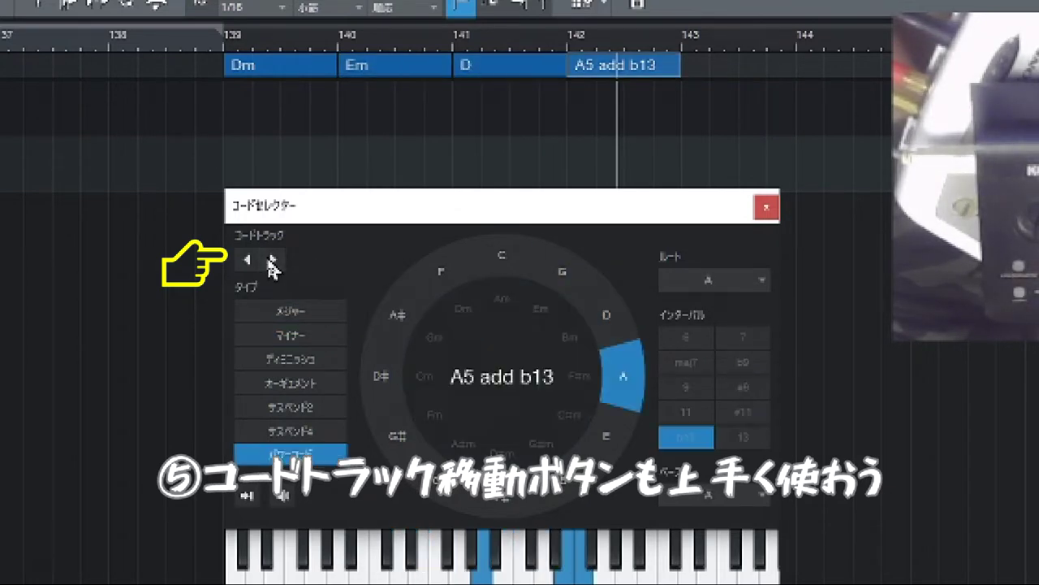
pyautogui.click(445, 478)
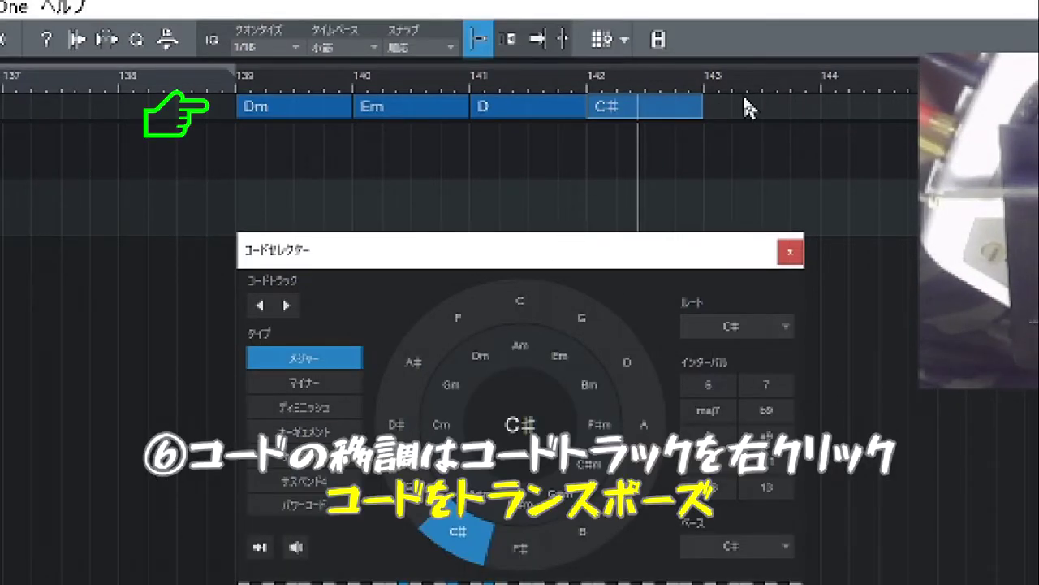
# Step: Select all four chords at bars 139 to 142 and transpose them by 3 semitones
pyautogui.moveTo(741, 114); pyautogui.dragTo(291, 135)
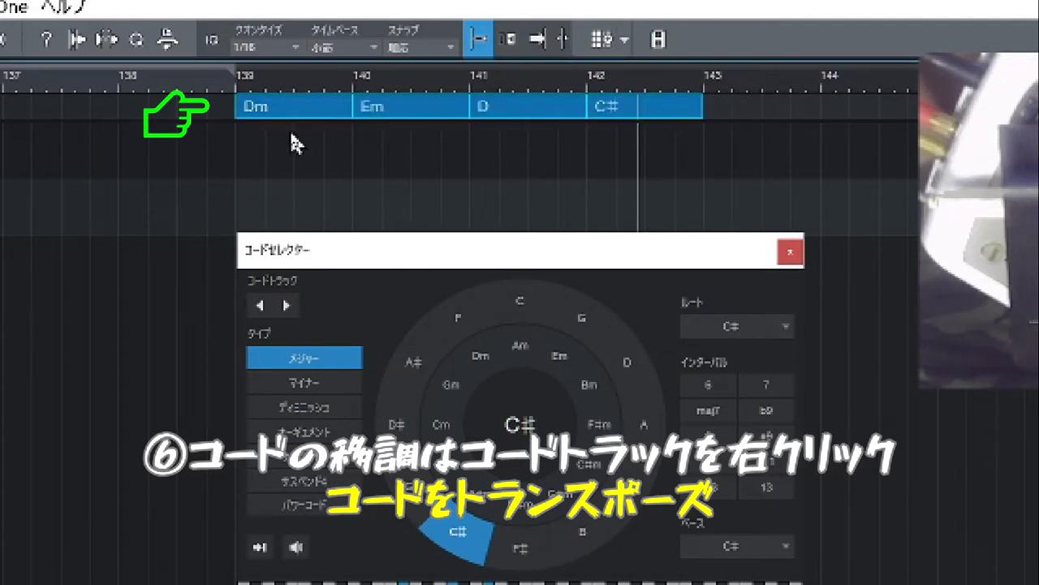
pyautogui.rightClick(294, 112)
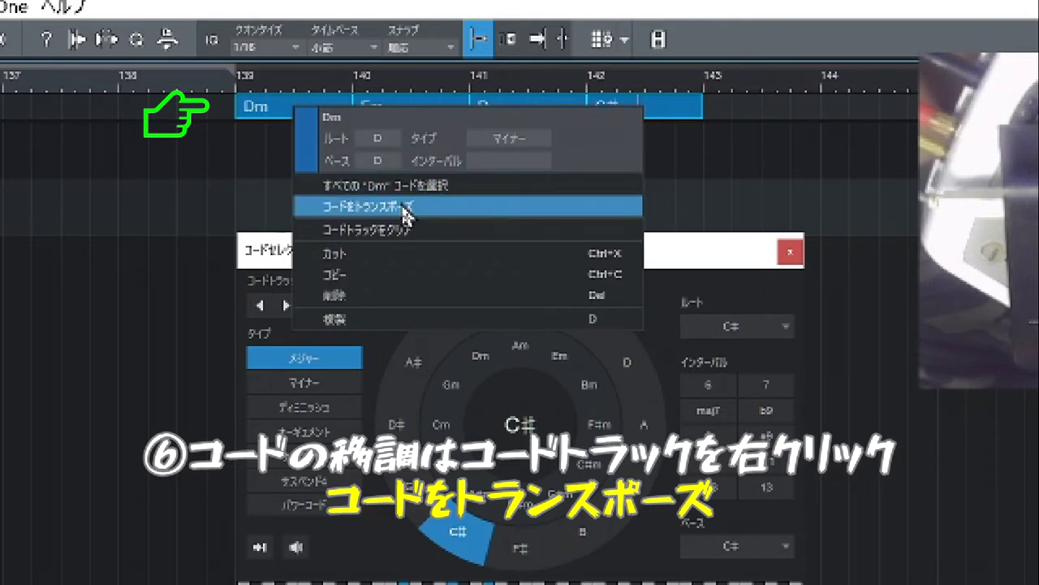
pyautogui.click(406, 210)
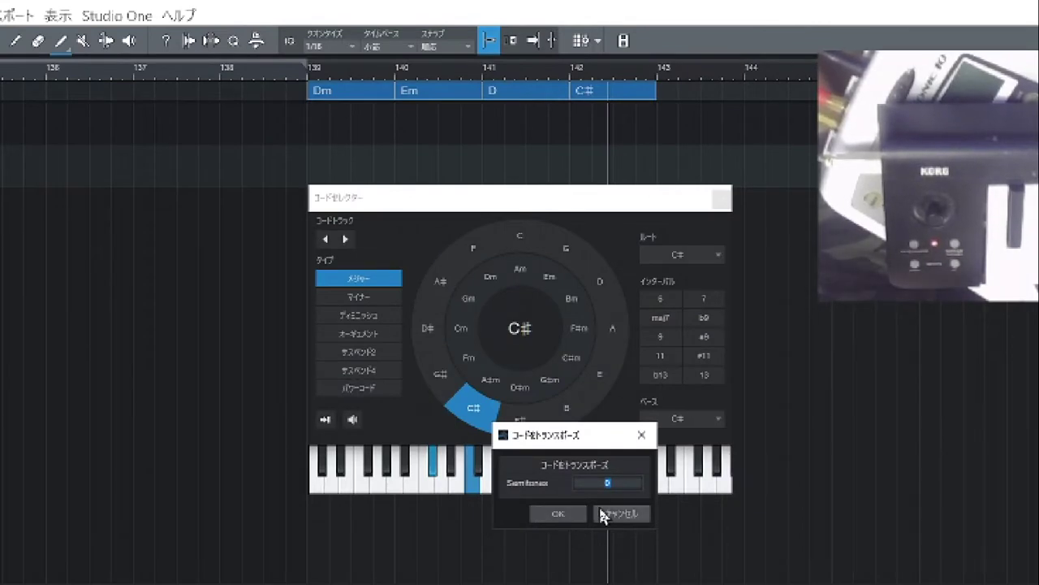
pyautogui.write('3')
pyautogui.press('Return')
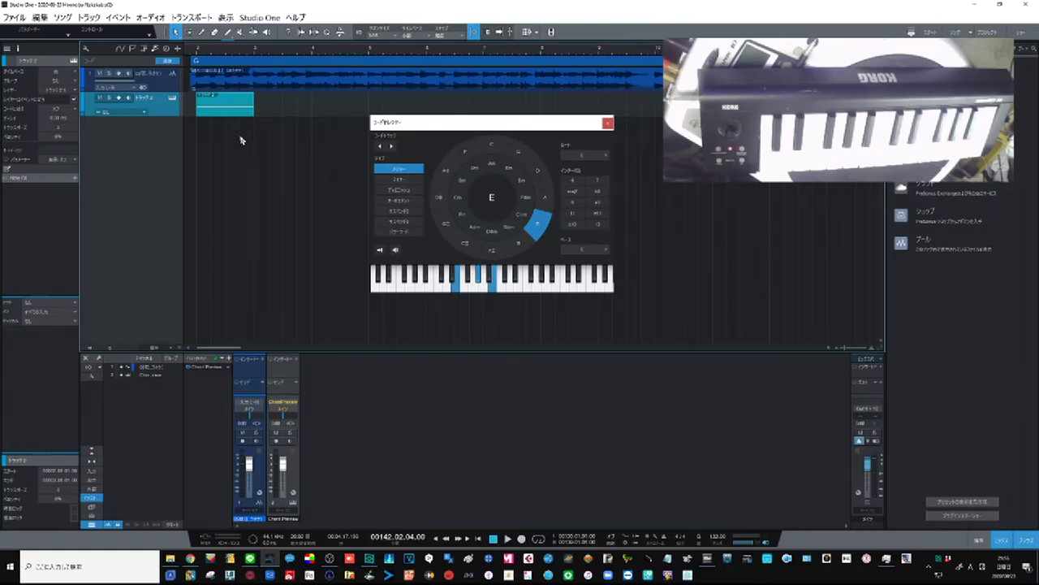
# Step: Duplicate the one-bar MIDI event at bar 2 on トラック 2 six times in a row
pyautogui.moveTo(304, 55); pyautogui.dragTo(216, 73)
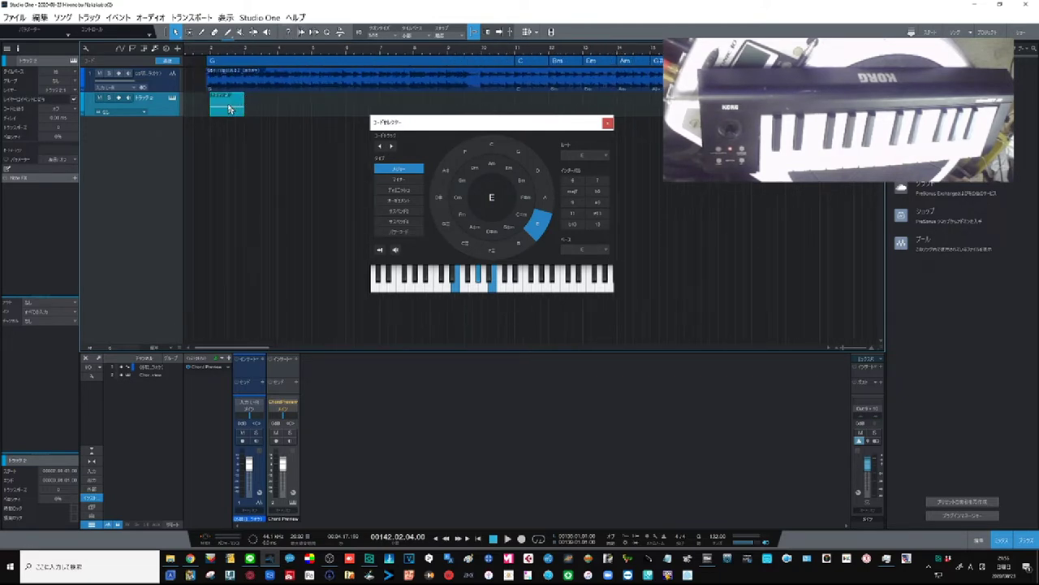
pyautogui.doubleClick(230, 109)
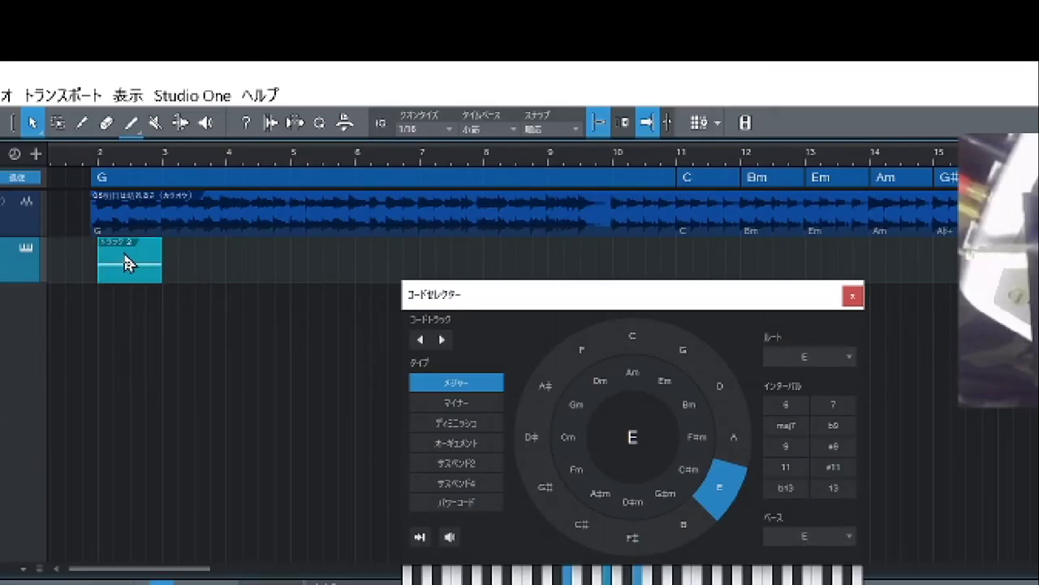
pyautogui.press('d')
pyautogui.press('d')
pyautogui.press('d')
pyautogui.press('d')
pyautogui.press('d')
pyautogui.press('d')
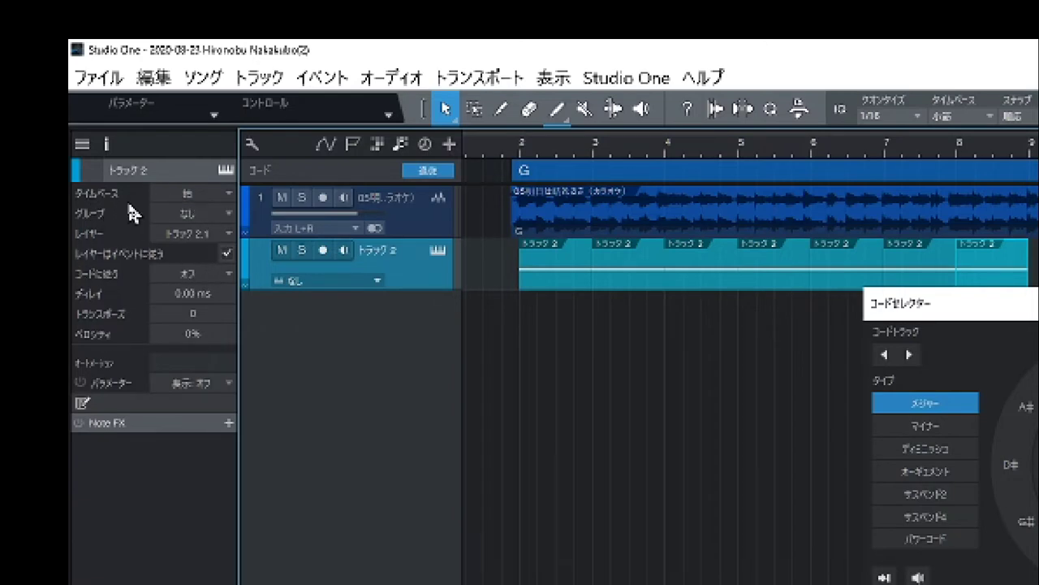
# Step: Set トラック 2 to follow the chord track in パラレル mode
pyautogui.click(108, 144)
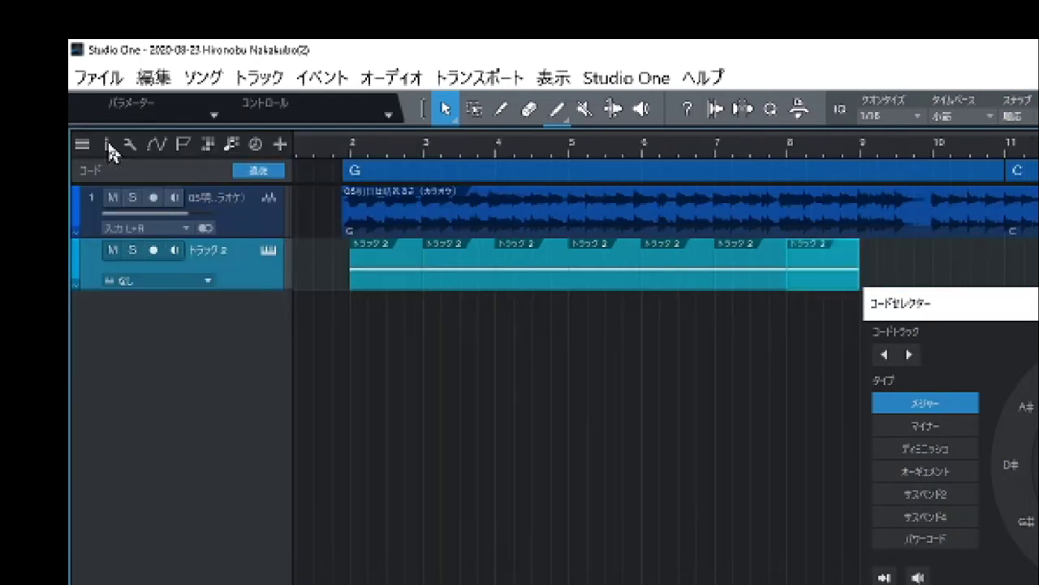
pyautogui.click(108, 144)
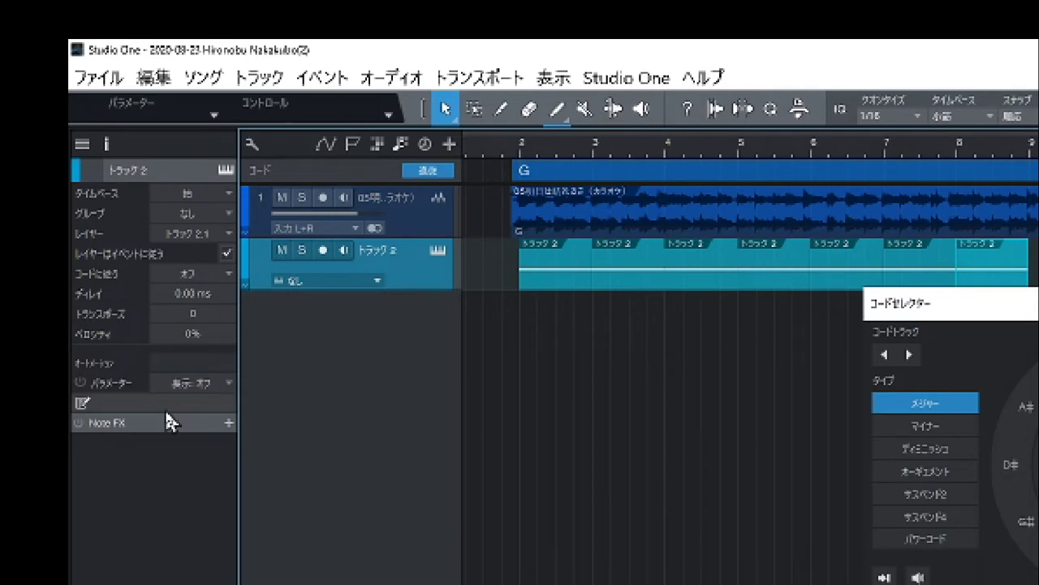
pyautogui.click(226, 274)
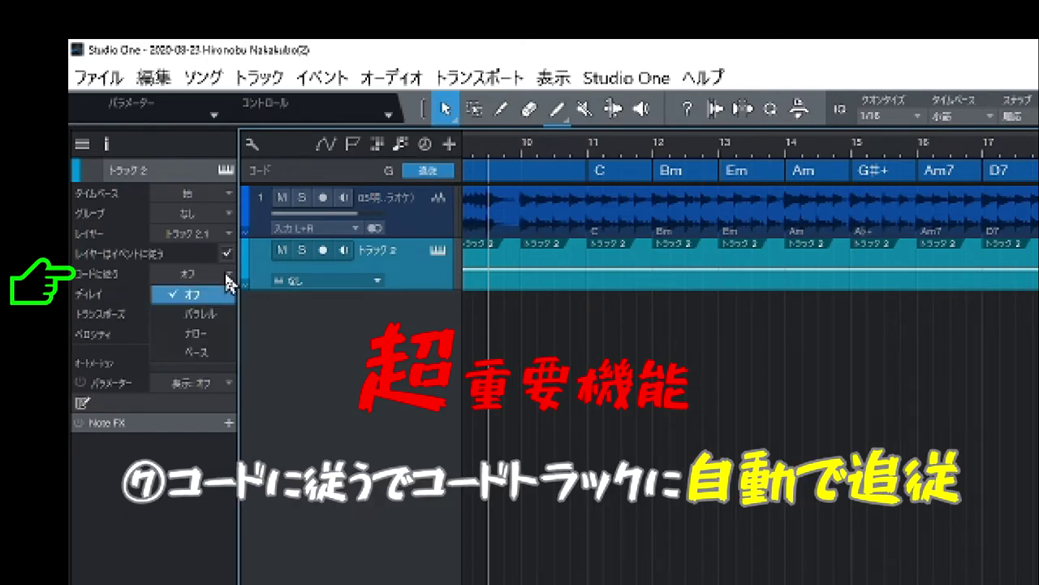
pyautogui.click(199, 314)
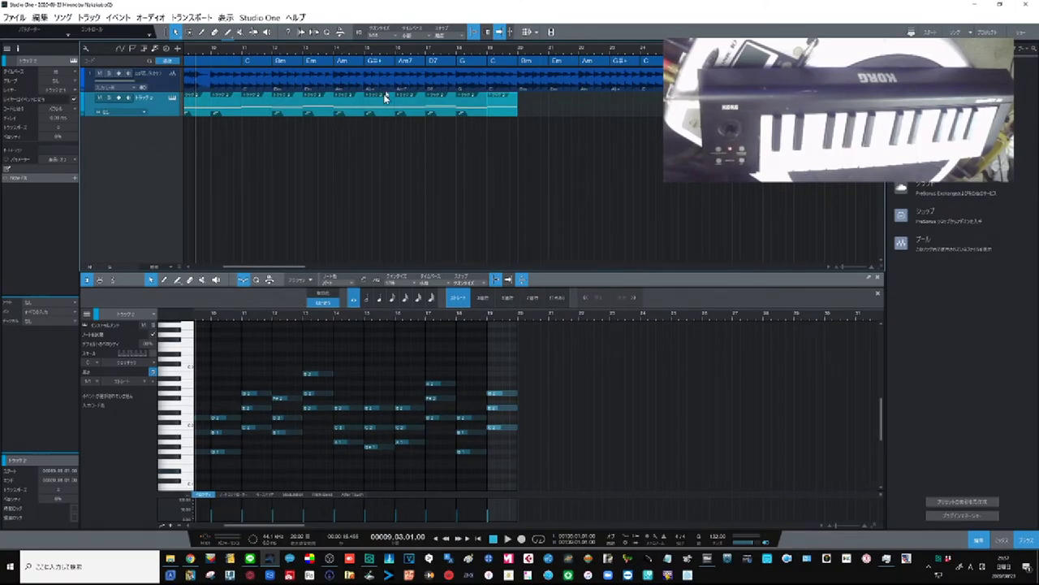
pyautogui.scroll(3, 382, 89)
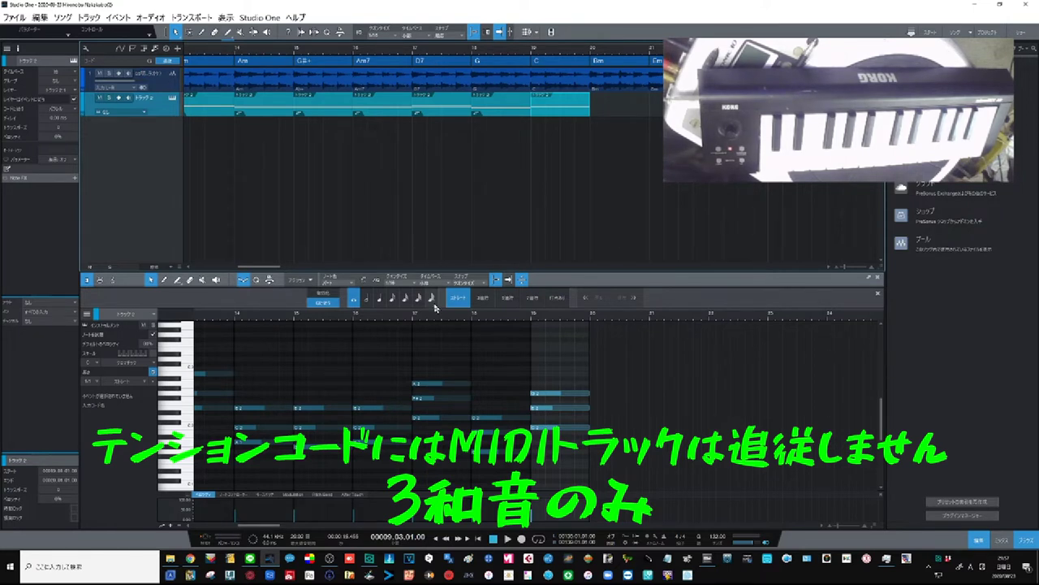
pyautogui.click(173, 280)
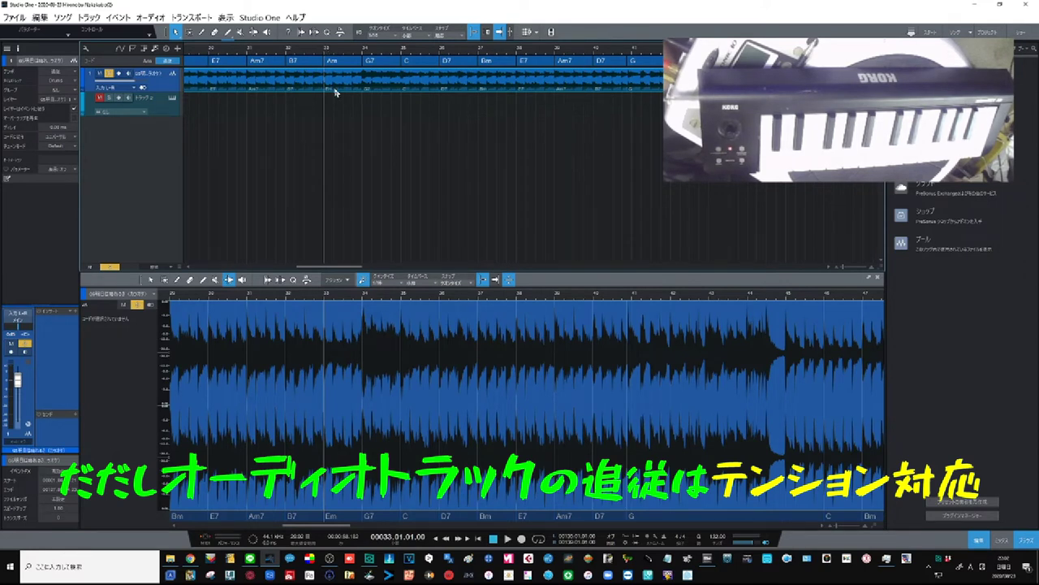
# Step: Change the G7 chord at bar 34 to F7, playing the audio from bar 33 before and after the change
pyautogui.press('space')
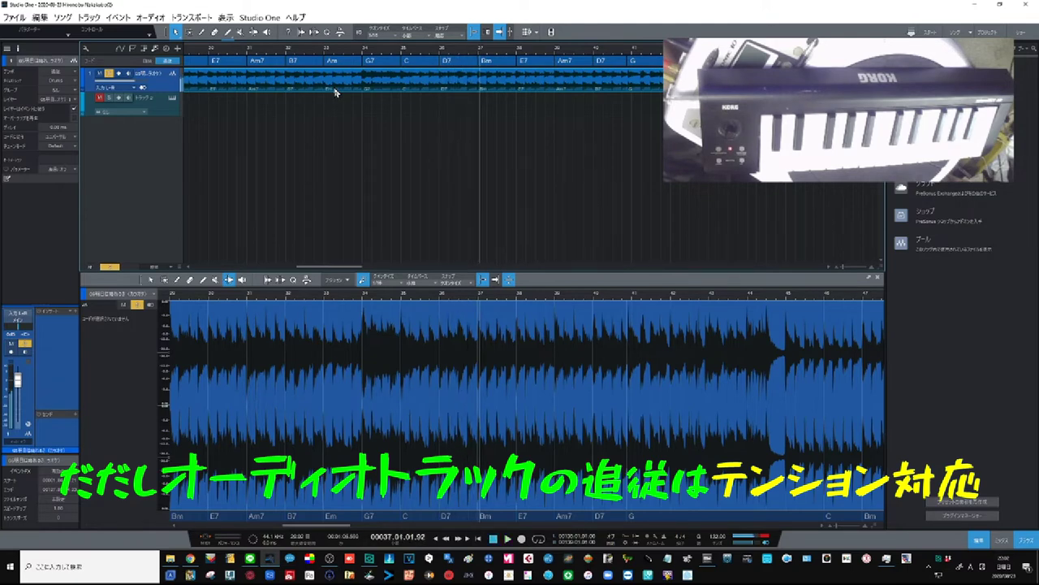
pyautogui.click(383, 69)
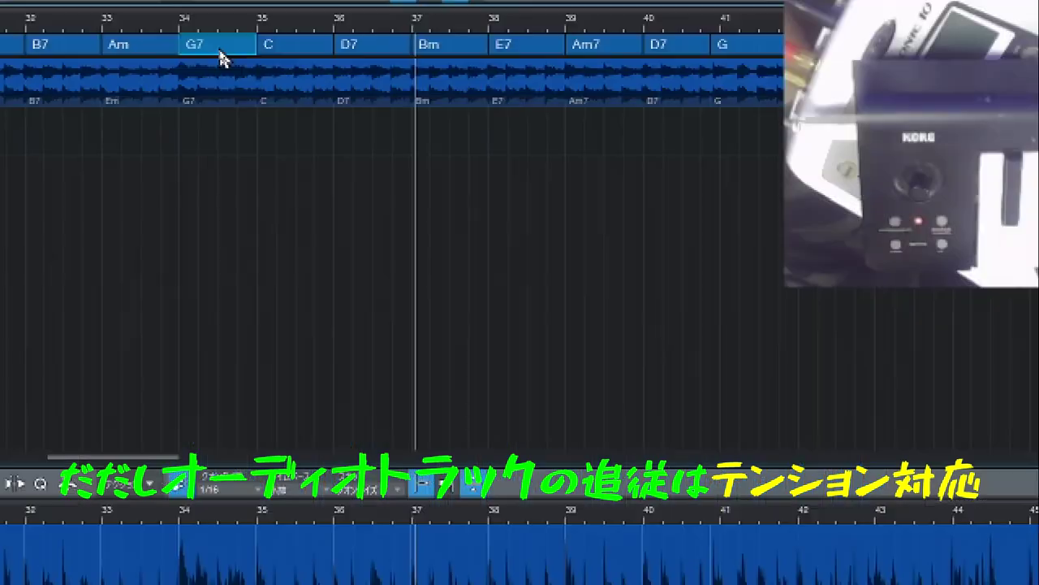
pyautogui.doubleClick(383, 69)
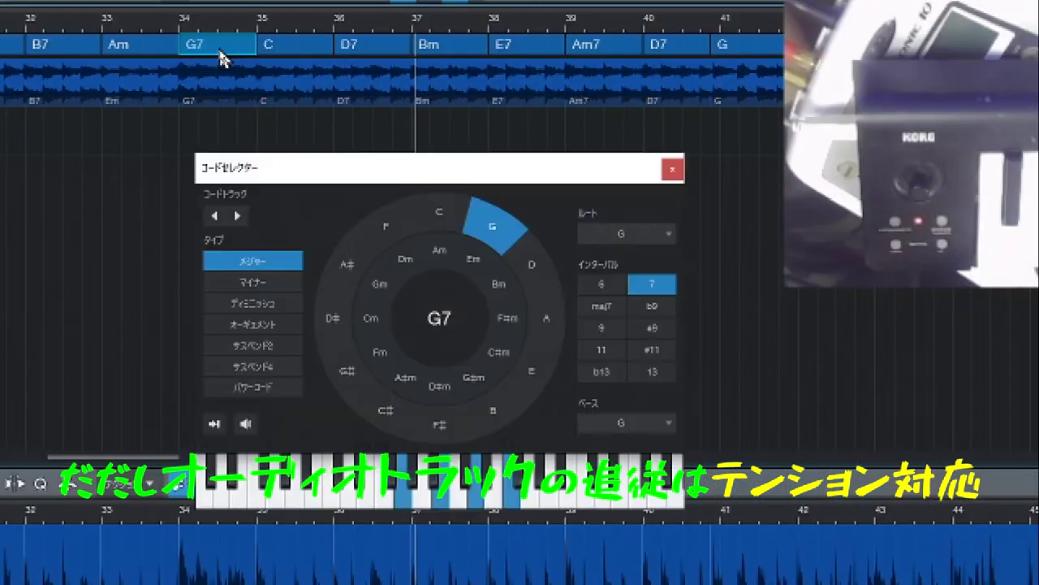
pyautogui.click(387, 224)
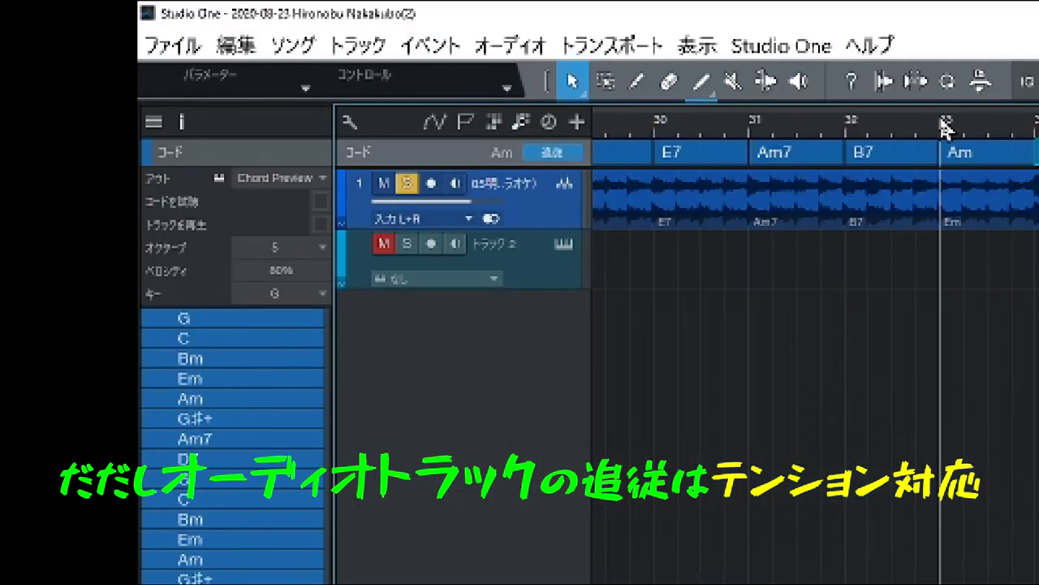
pyautogui.click(504, 211)
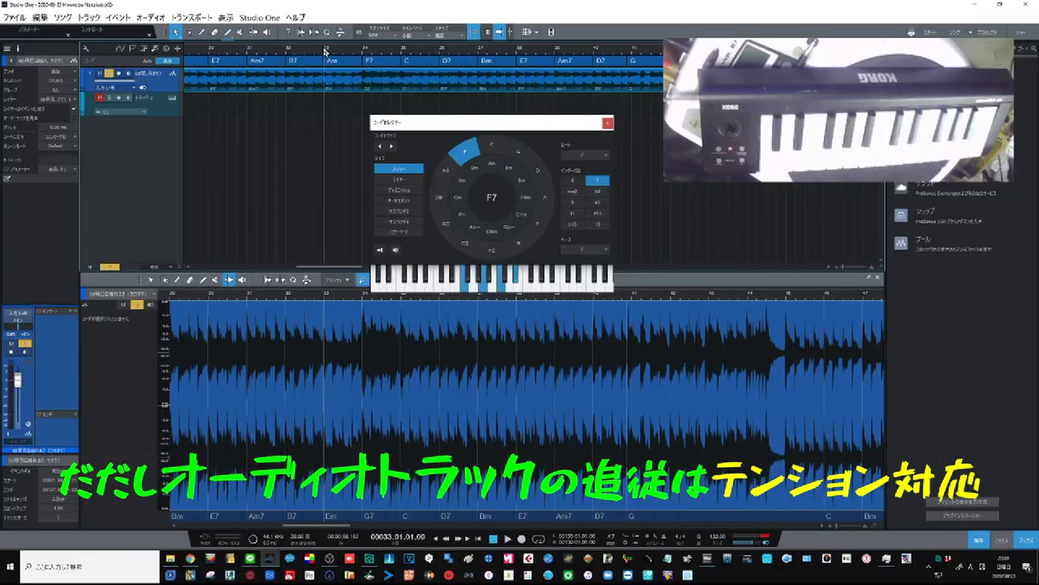
pyautogui.press('space')
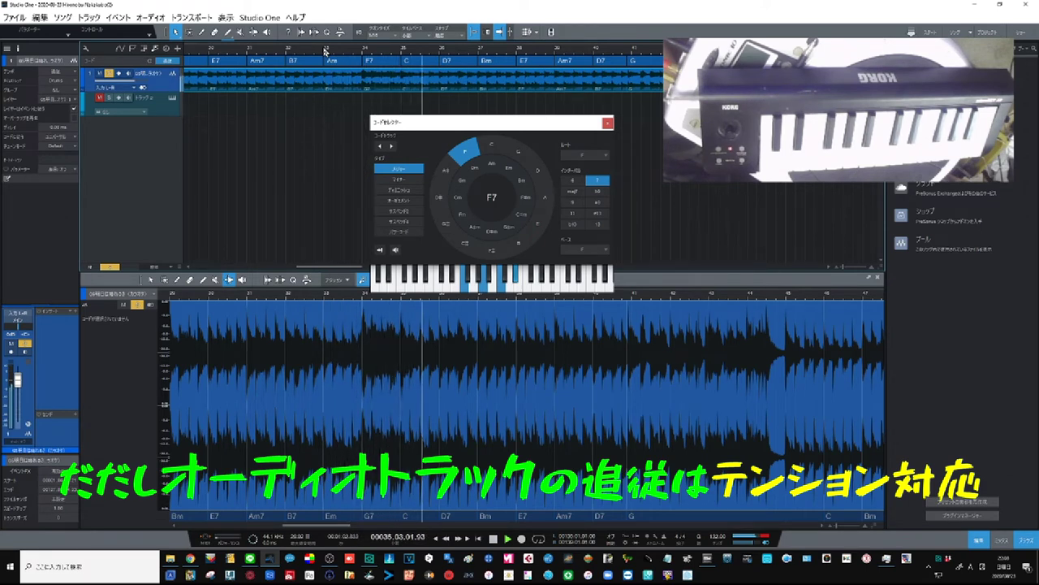
# Step: Change the chord at bar 34 to A♯m7 and play the audio from bar 33
pyautogui.click(376, 65)
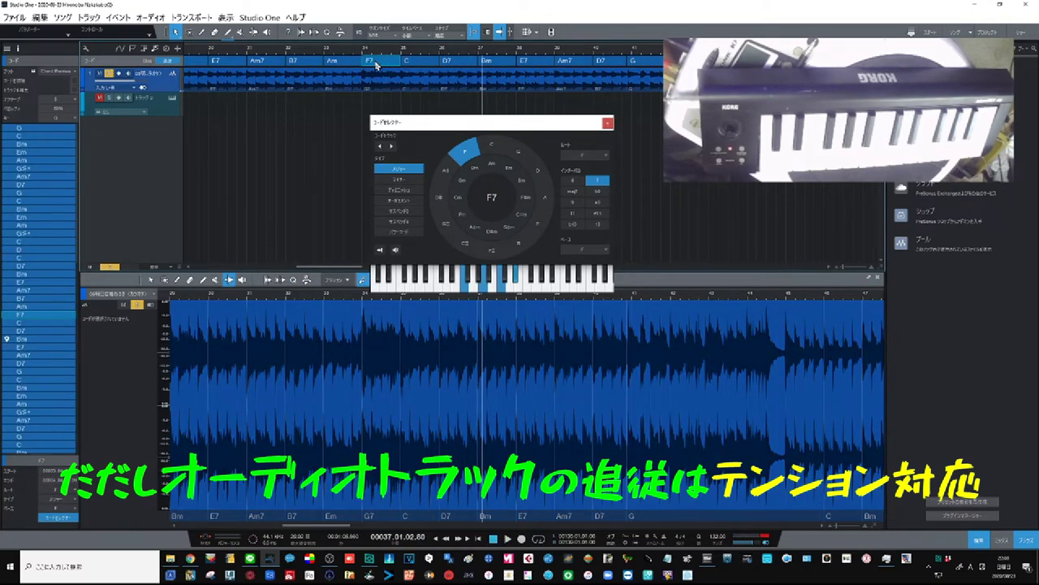
pyautogui.click(326, 52)
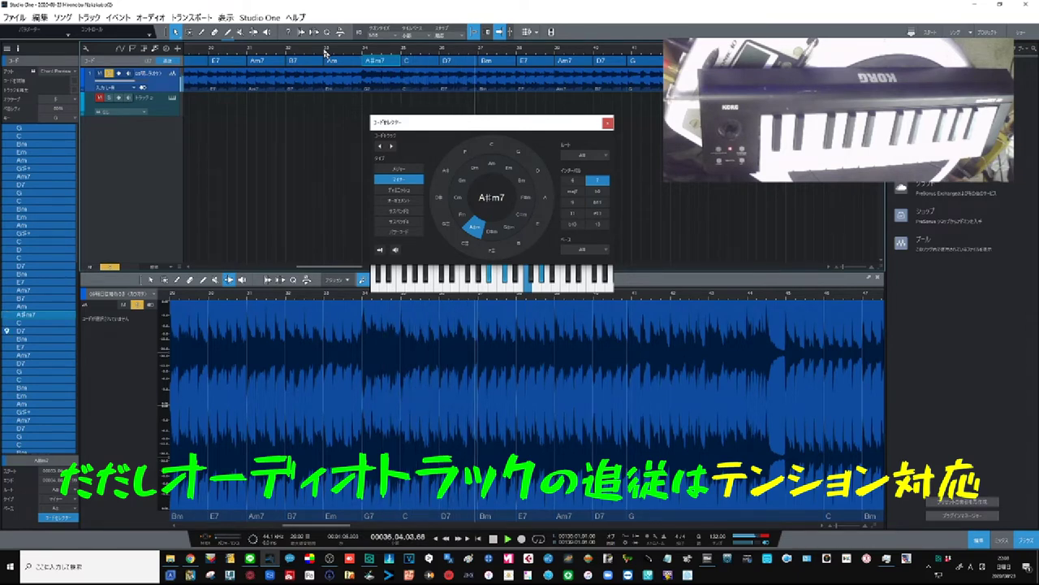
pyautogui.press('space')
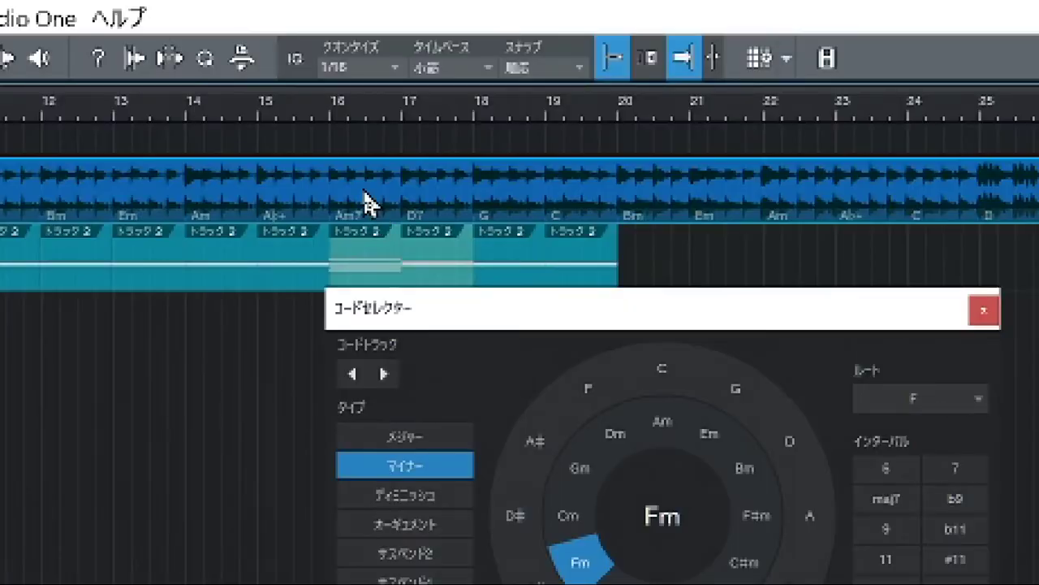
# Step: Extract the chords from the audio event into the empty chord track
pyautogui.moveTo(364, 201); pyautogui.dragTo(364, 153)
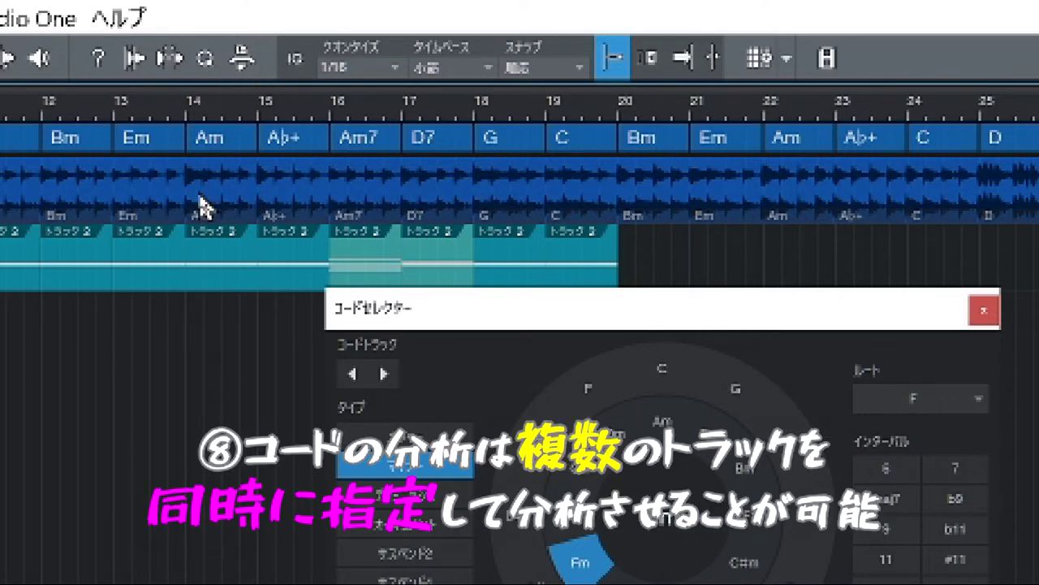
# Step: Select the audio event together with the トラック 2 MIDI events and extract the chords of both onto the chord track
pyautogui.moveTo(406, 308); pyautogui.dragTo(439, 390)
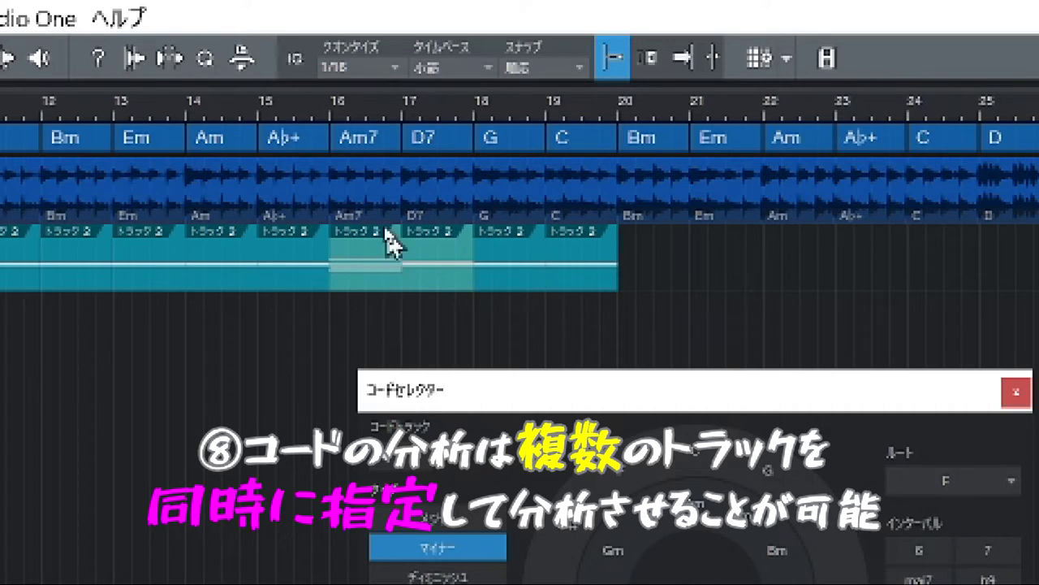
pyautogui.click(398, 199)
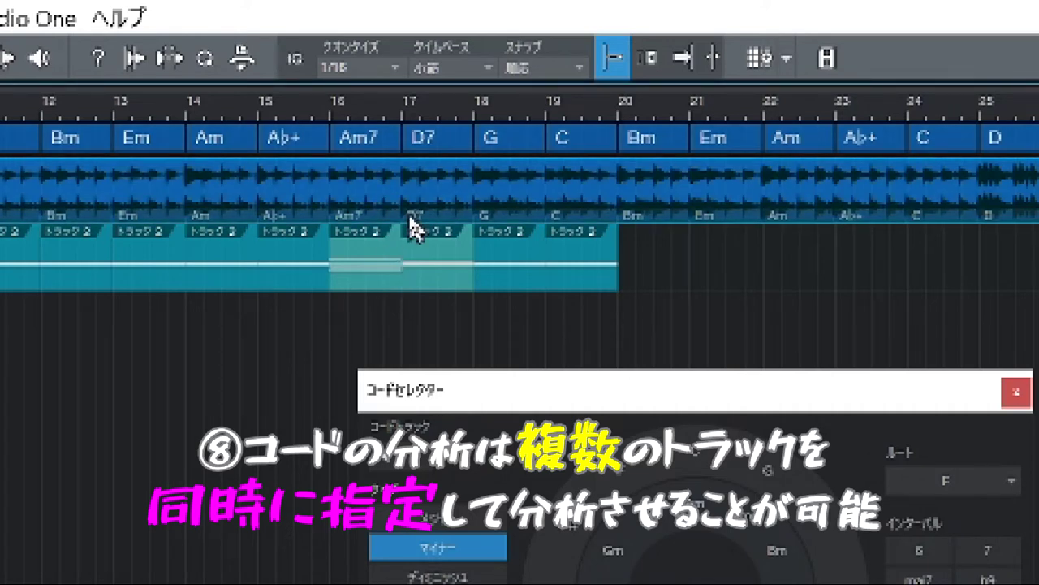
pyautogui.moveTo(347, 349); pyautogui.dragTo(337, 308)
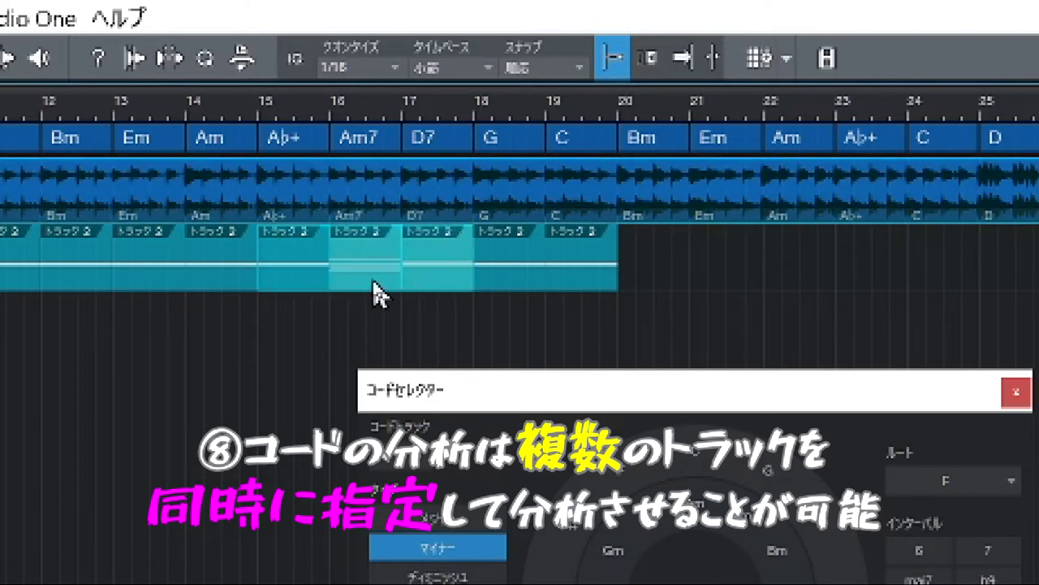
pyautogui.moveTo(374, 279); pyautogui.dragTo(372, 155)
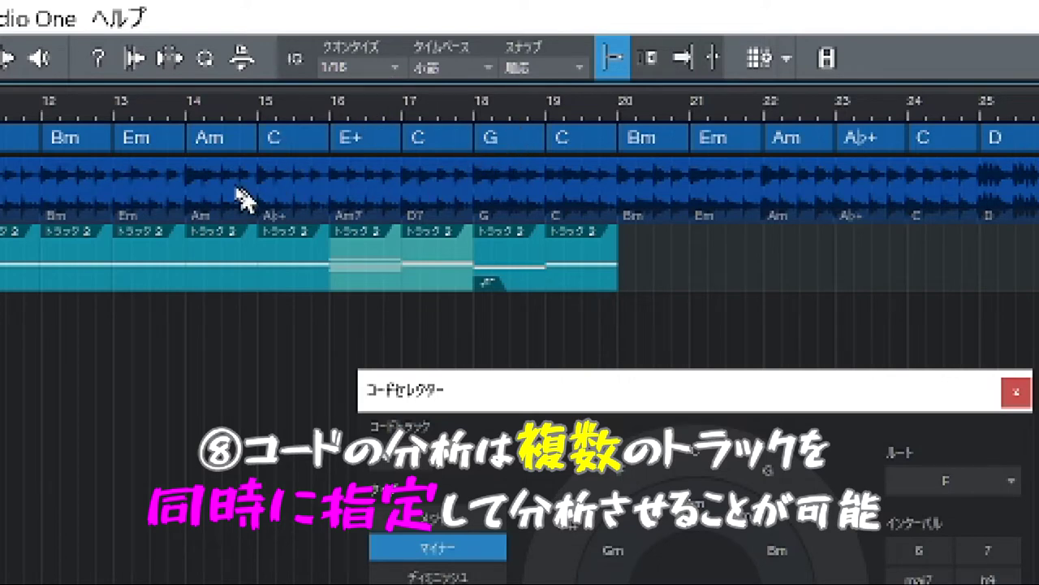
# Step: Extract the chords onto the chord track from the audio event alone, and from the トラック 2 MIDI events
pyautogui.click(361, 197)
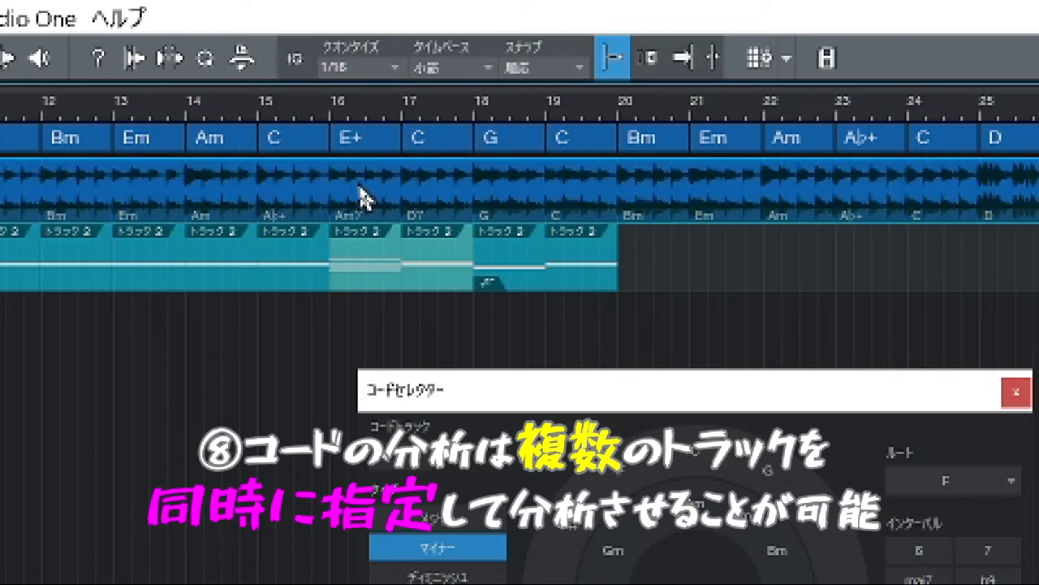
pyautogui.moveTo(362, 197); pyautogui.dragTo(356, 148)
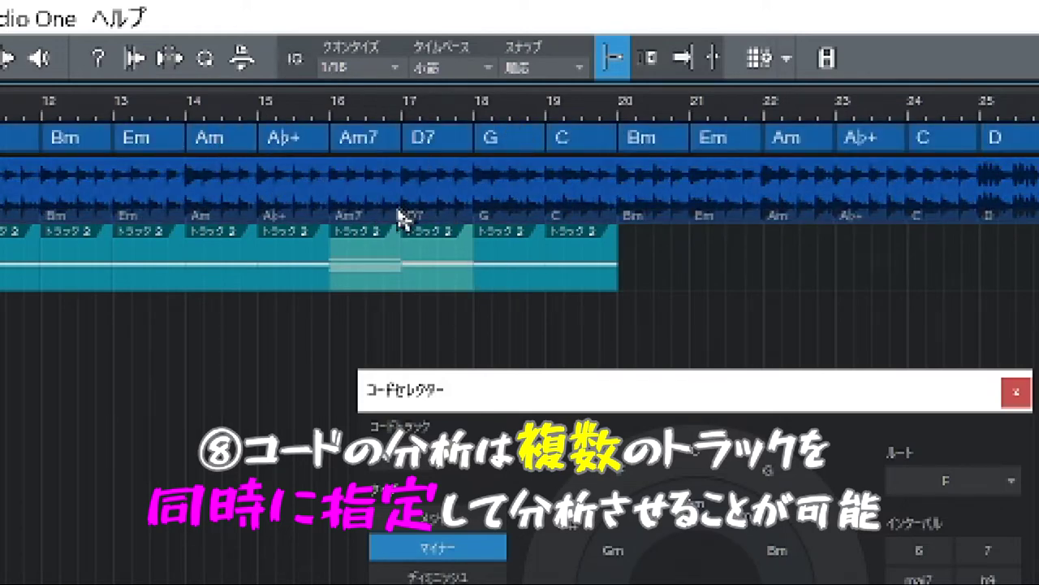
pyautogui.moveTo(218, 293); pyautogui.dragTo(191, 130)
pyautogui.moveTo(230, 281); pyautogui.dragTo(217, 130)
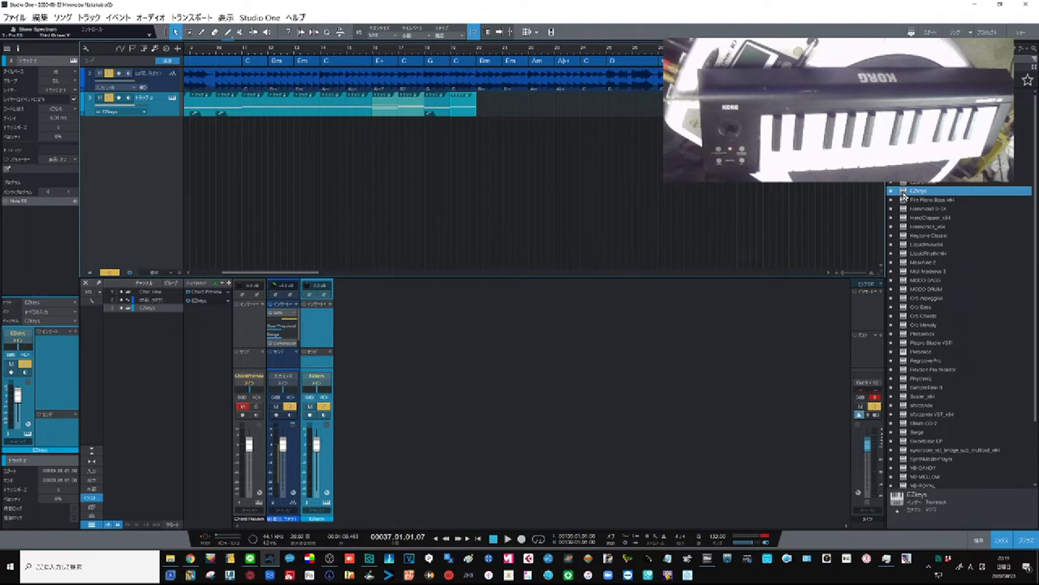
# Step: Add a new EZkeys instrument track and combine EZbass with it into a multi instrument using 結合
pyautogui.moveTo(903, 195); pyautogui.dragTo(139, 163)
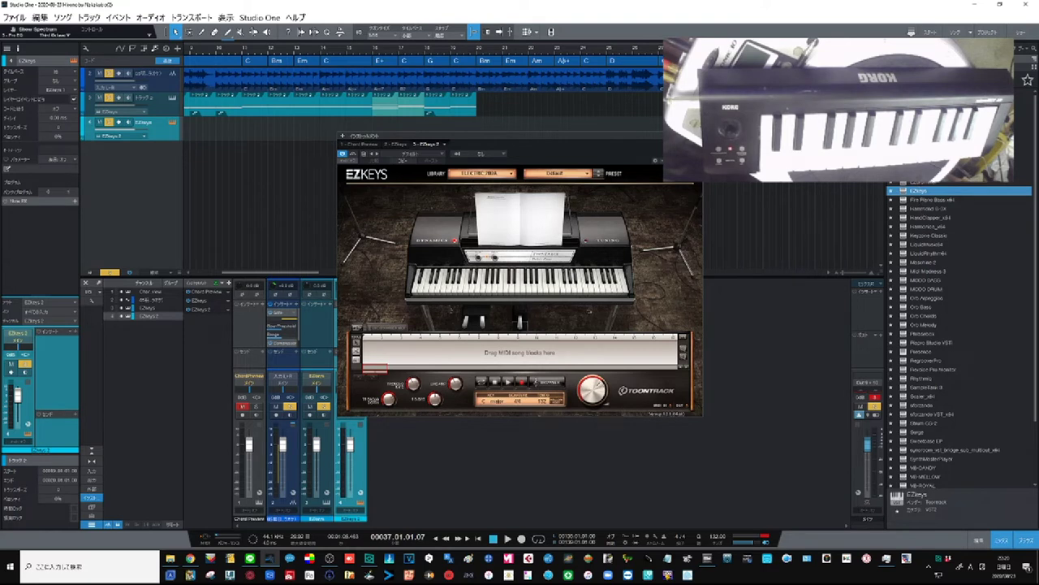
pyautogui.click(918, 172)
pyautogui.moveTo(918, 172); pyautogui.dragTo(177, 140)
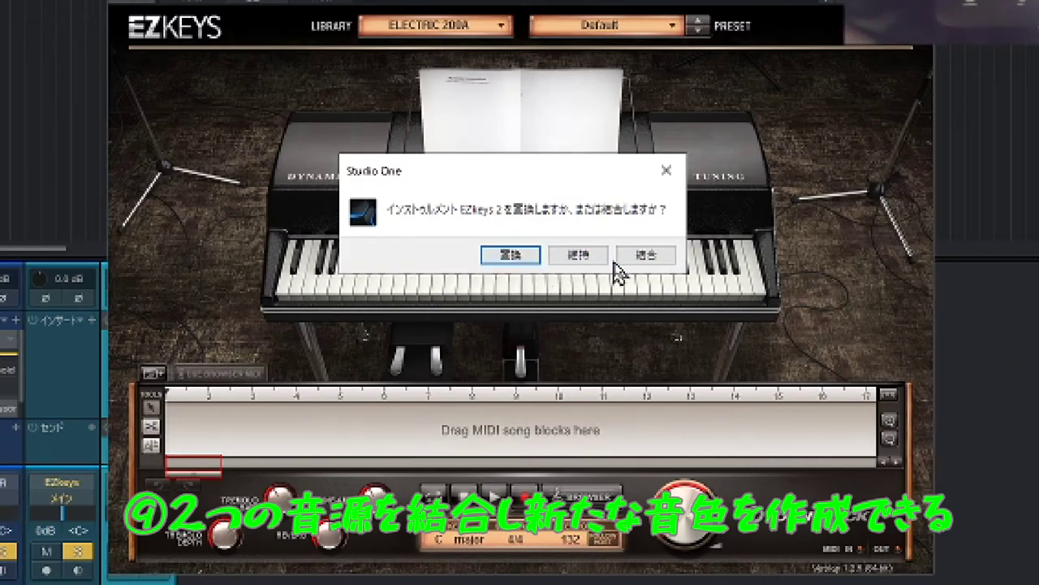
pyautogui.click(651, 257)
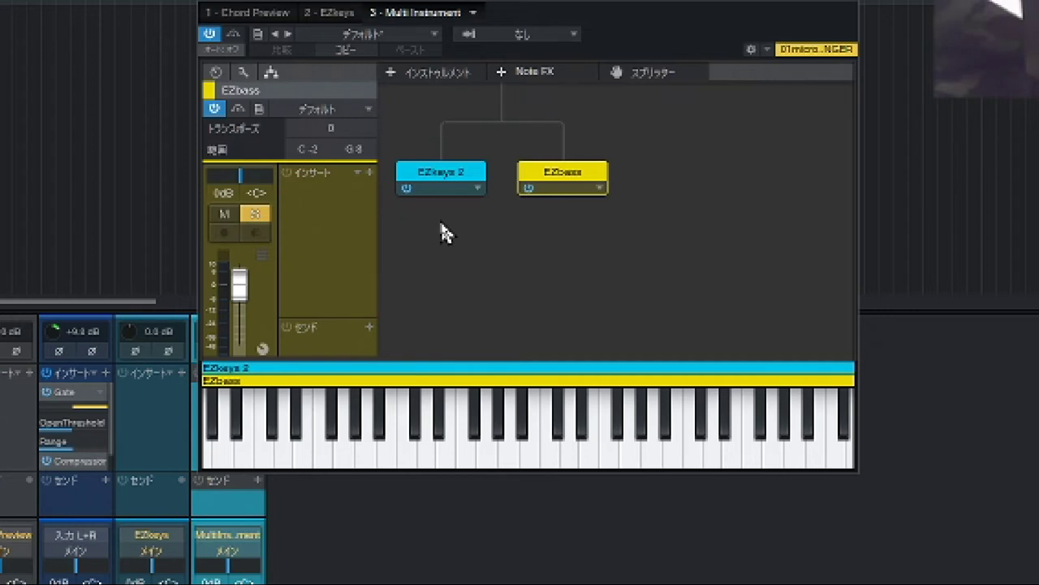
# Step: In the multi instrument, lower the EZkeys 2 volume to about -15.3 dB and reduce the EZbass volume
pyautogui.click(443, 173)
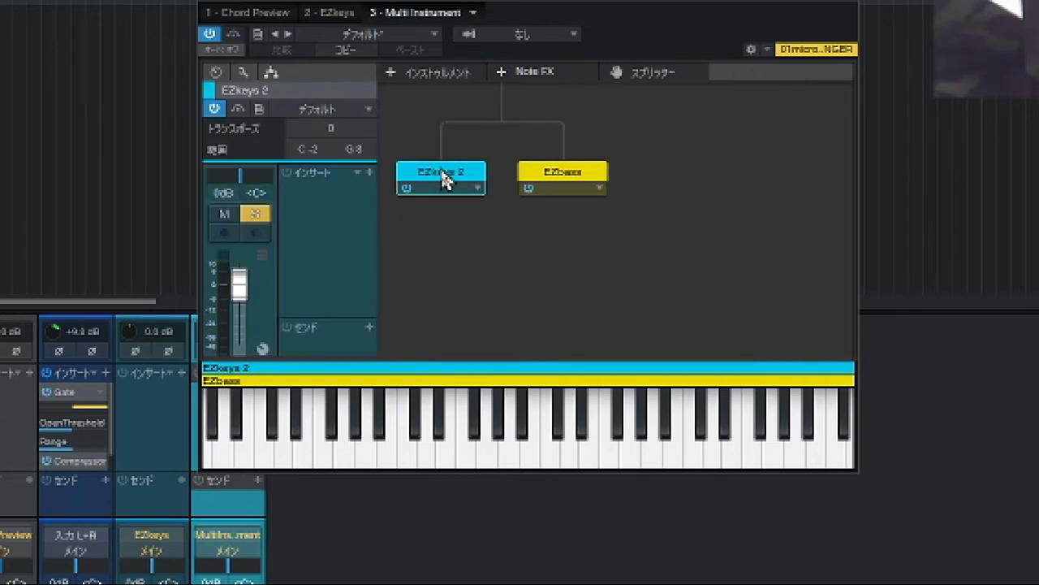
pyautogui.moveTo(237, 283); pyautogui.dragTo(242, 308)
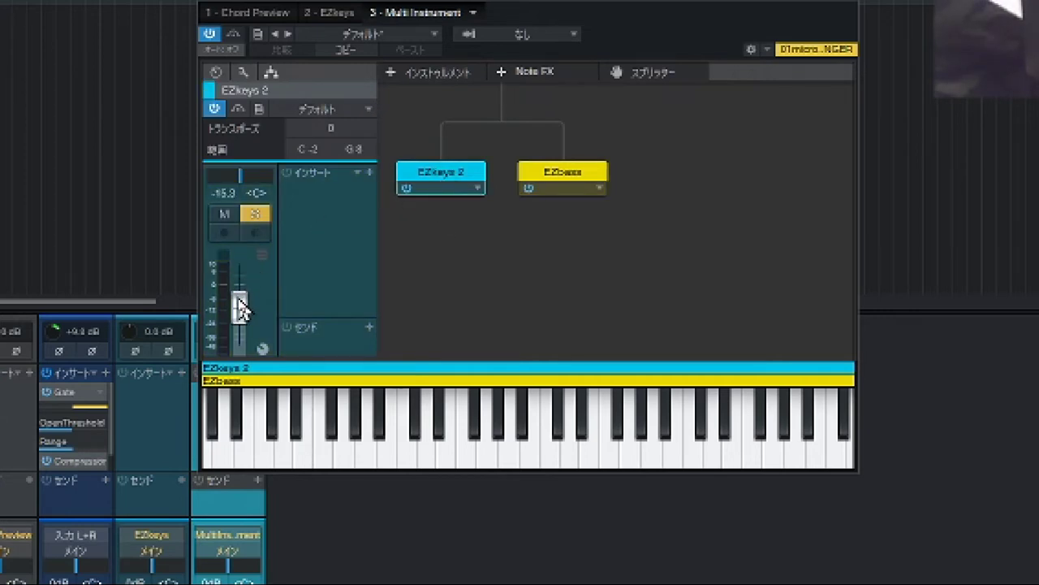
pyautogui.click(585, 183)
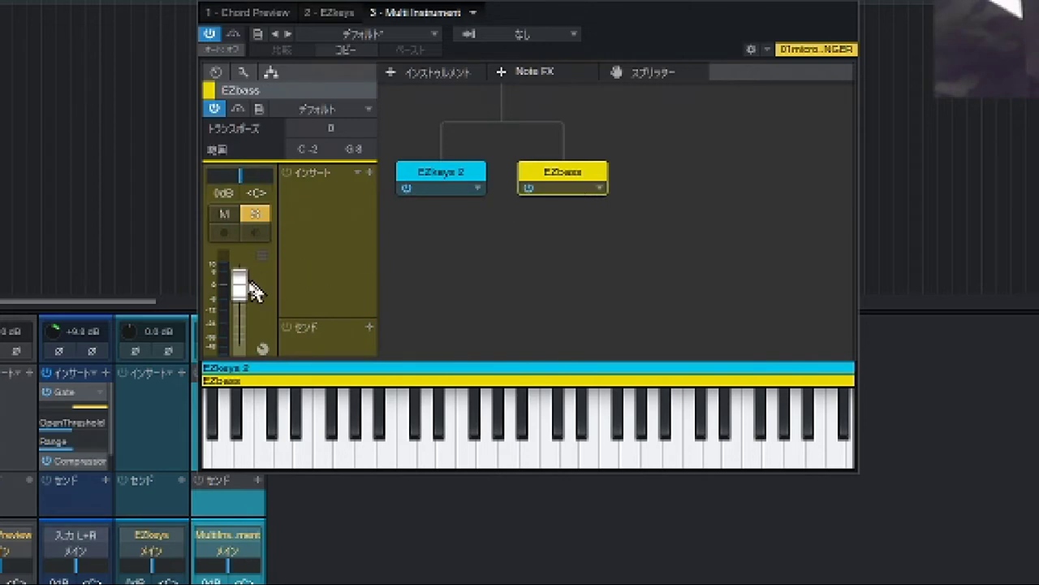
pyautogui.moveTo(240, 283); pyautogui.dragTo(246, 312)
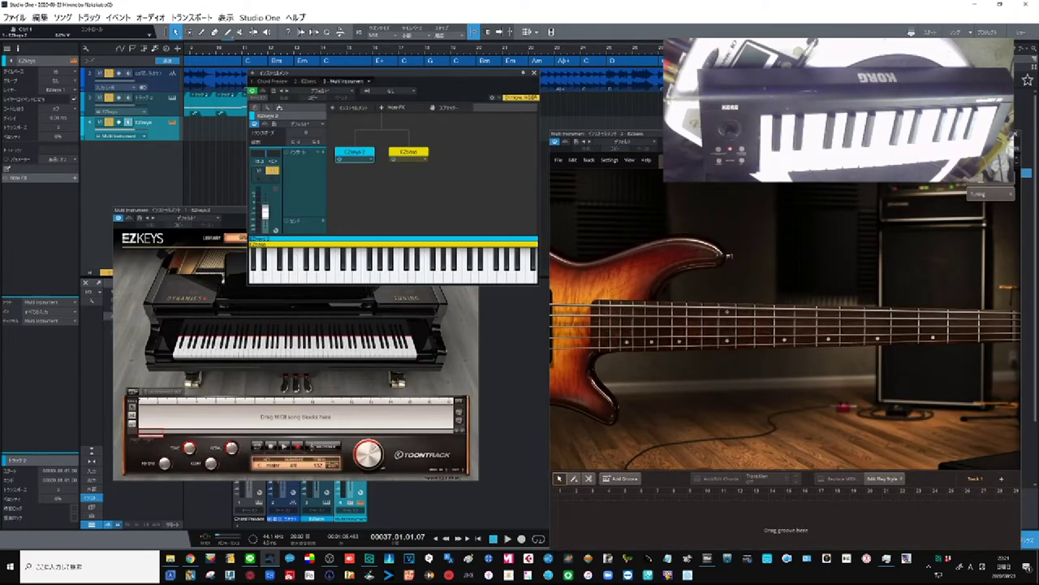
pyautogui.moveTo(670, 135); pyautogui.dragTo(636, 141)
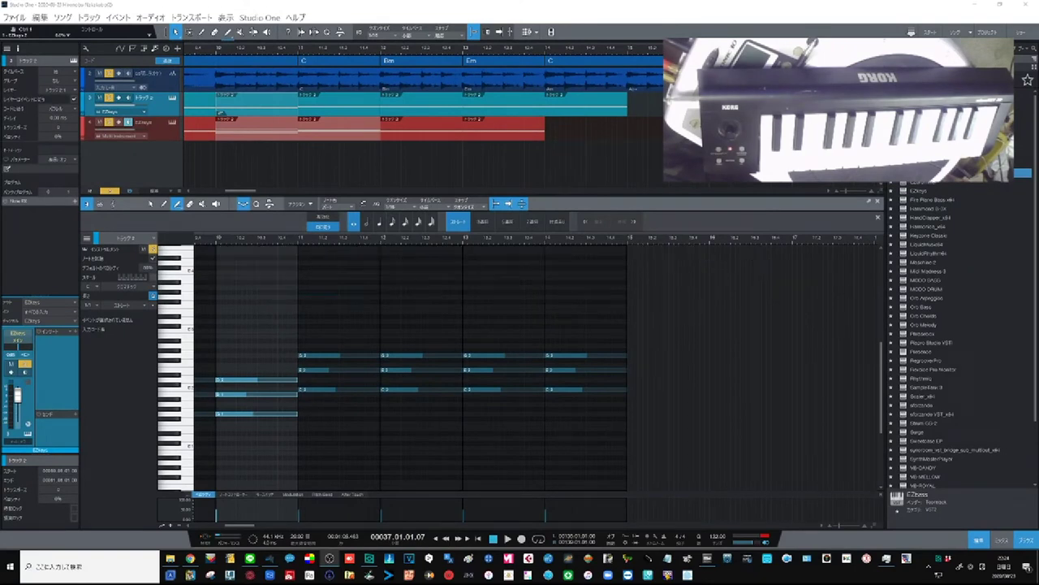
# Step: Display the EZkeys notes alongside トラック 2 in the piano roll and enable editing for EZkeys
pyautogui.press('f')
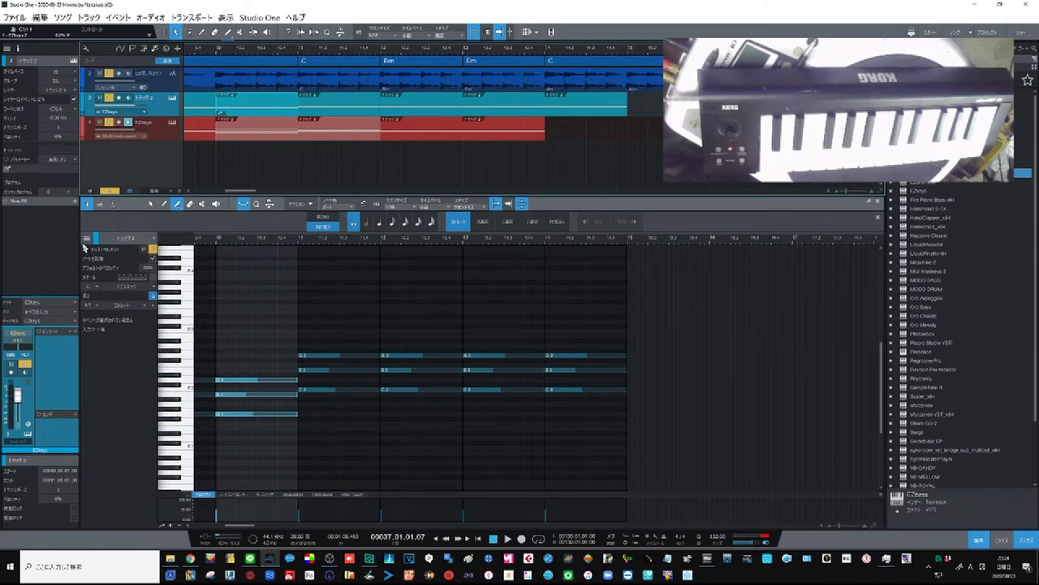
pyautogui.click(88, 240)
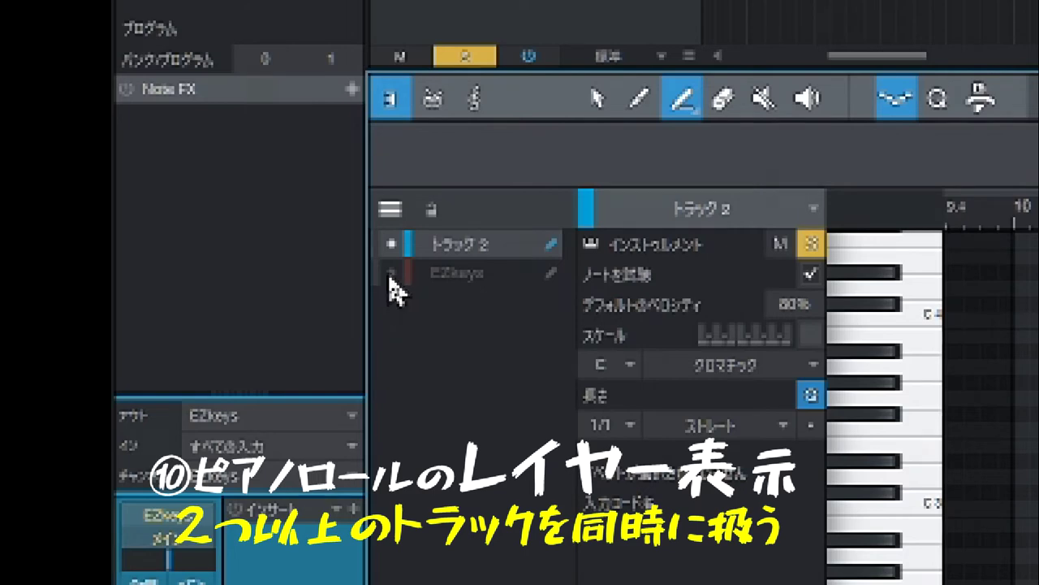
pyautogui.click(391, 275)
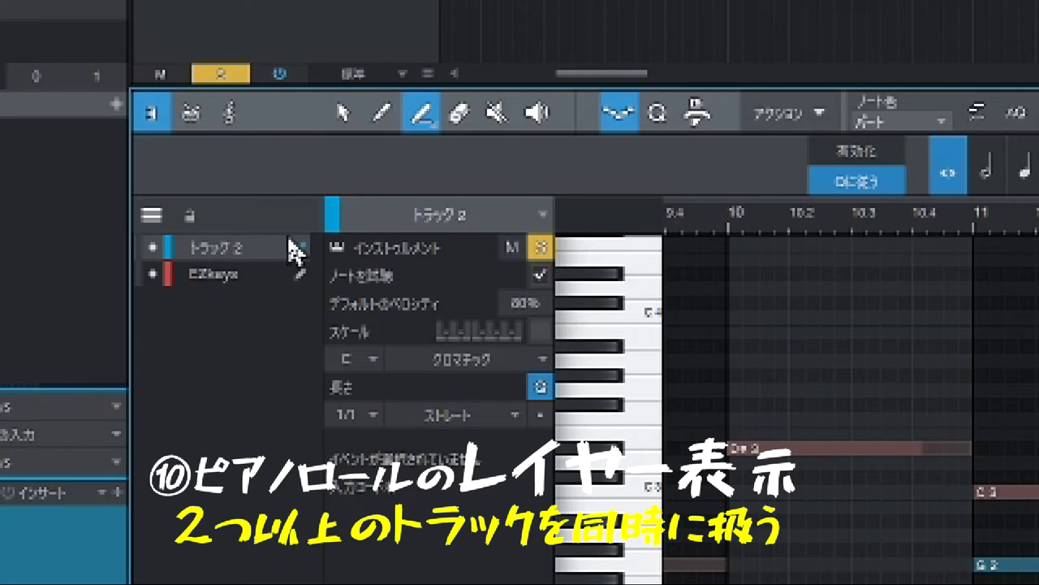
pyautogui.click(300, 275)
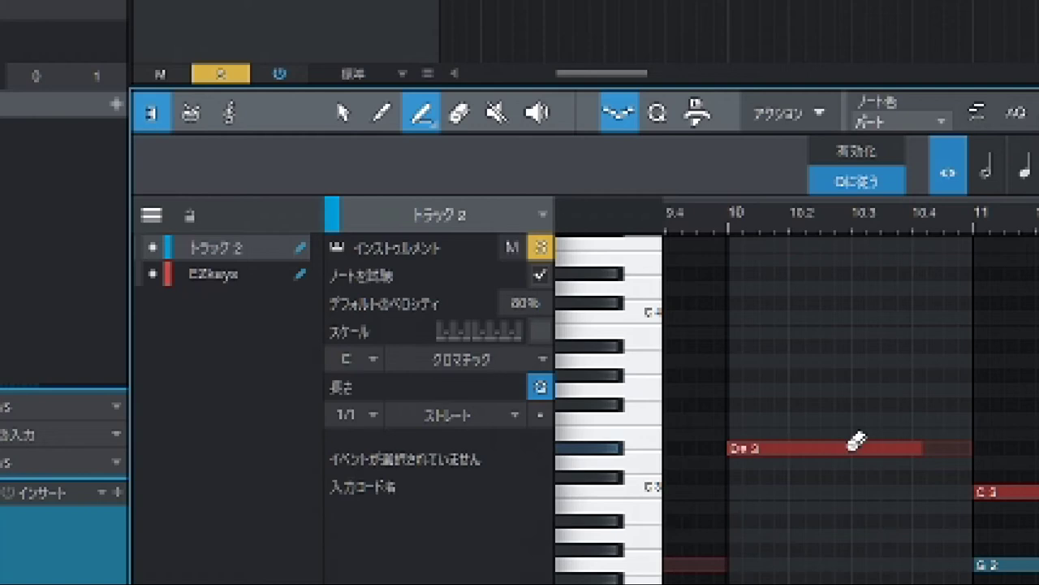
# Step: Erase the EZkeys D#3 note at bar 10 and raise トラック 2's D2 note in that bar to G2
pyautogui.click(857, 441)
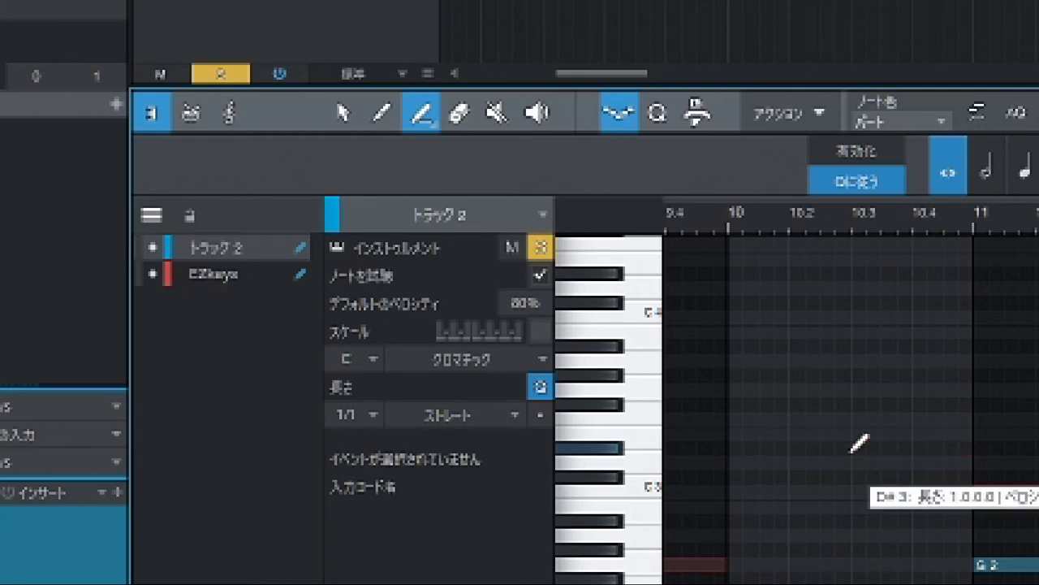
pyautogui.click(306, 382)
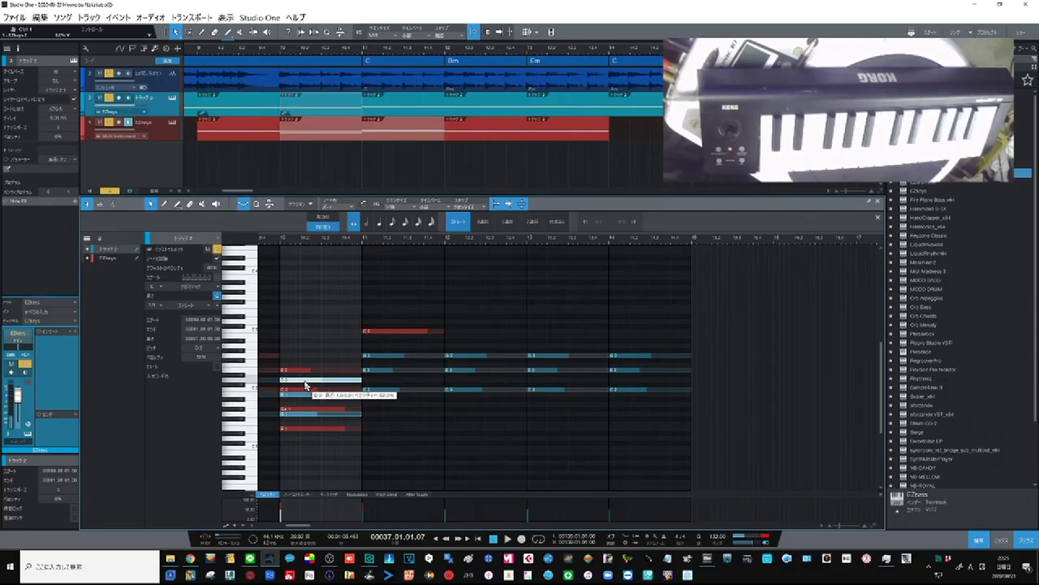
pyautogui.press('Up')
pyautogui.press('Up')
pyautogui.press('Up')
pyautogui.press('Up')
pyautogui.press('Up')
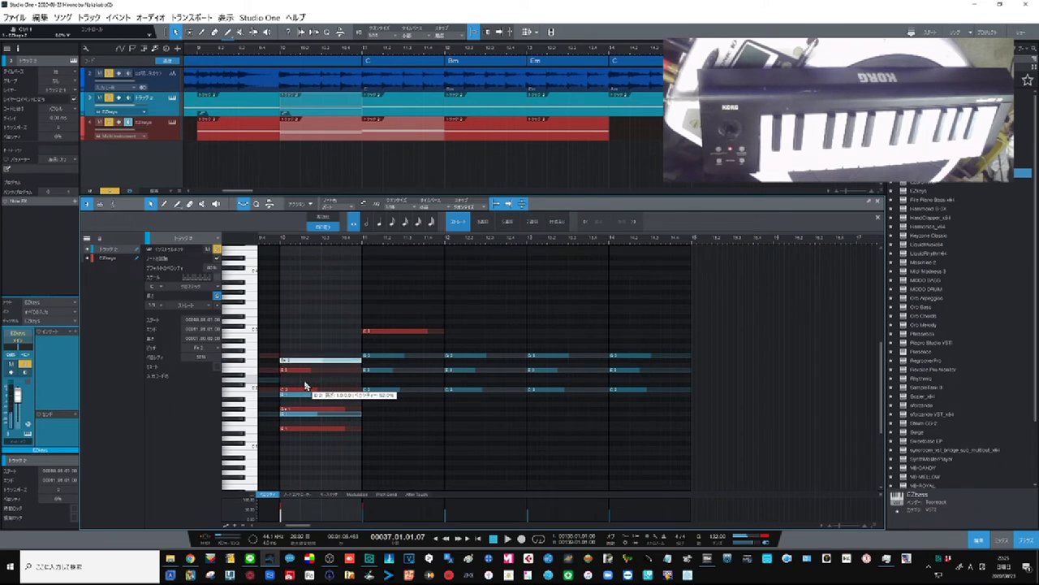
# Step: Raise the EZkeys E2 note at bar 10 to A#2 and make トラック 2 the active piano roll track again
pyautogui.click(309, 374)
pyautogui.press('Up')
pyautogui.press('Up')
pyautogui.press('Up')
pyautogui.press('Up')
pyautogui.press('Up')
pyautogui.press('Up')
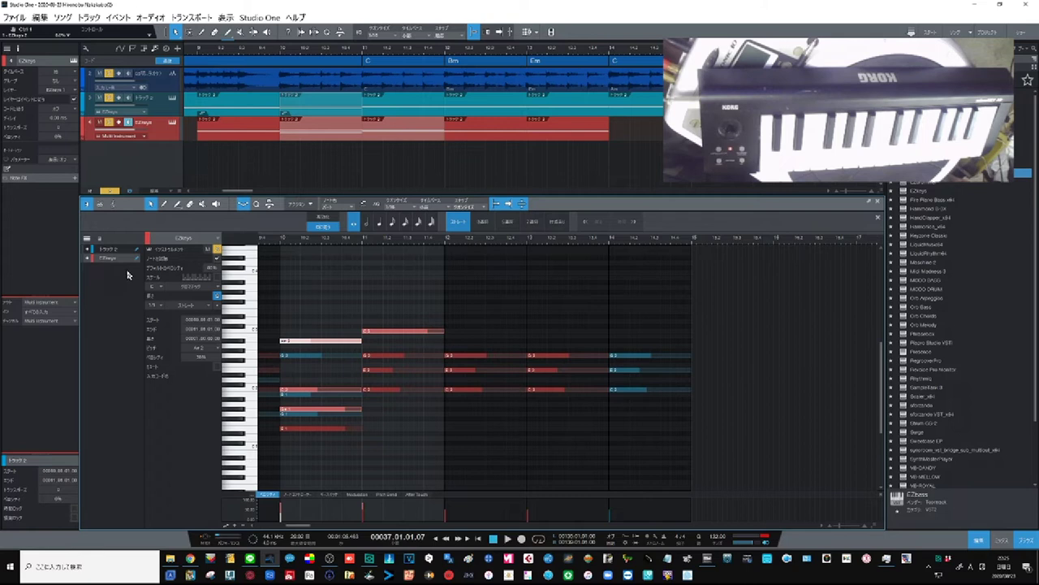
pyautogui.click(333, 391)
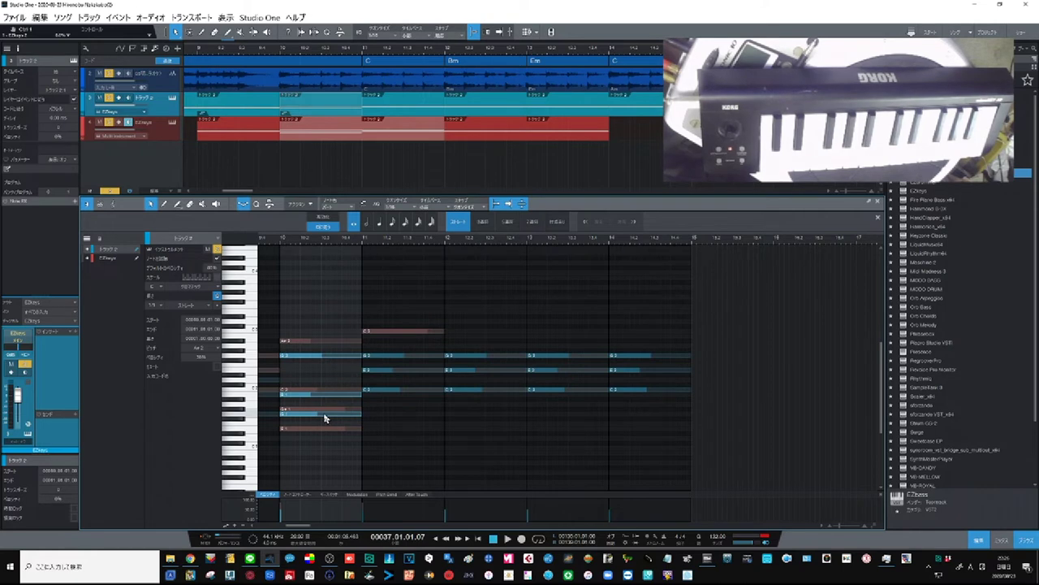
pyautogui.moveTo(325, 418)
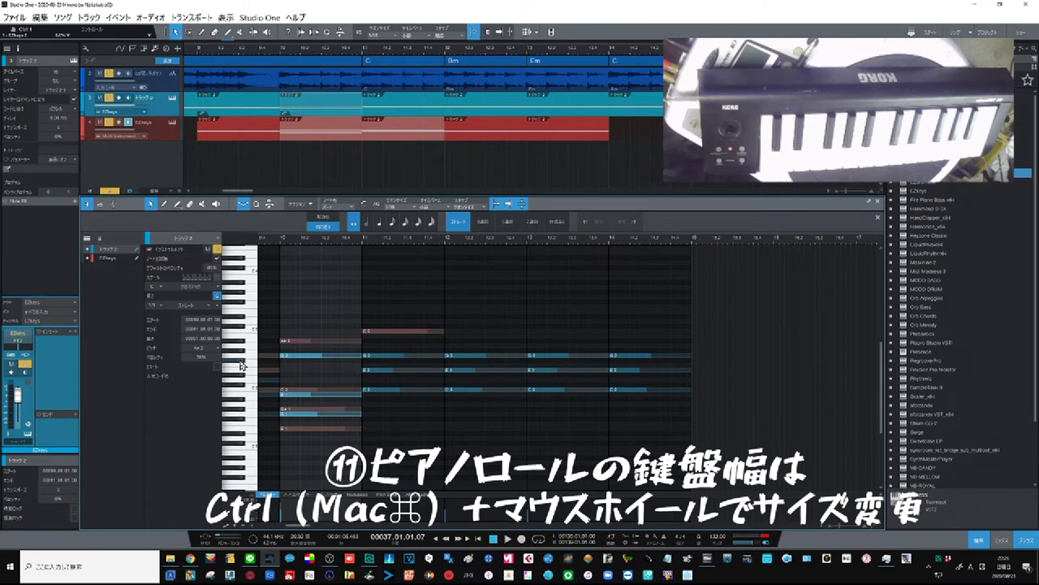
# Step: Examine the piano roll at different key heights and look through its pitch range around bars 10 to 14
pyautogui.keyDown('ctrl'); pyautogui.scroll(4, 241, 366); pyautogui.keyUp('ctrl')
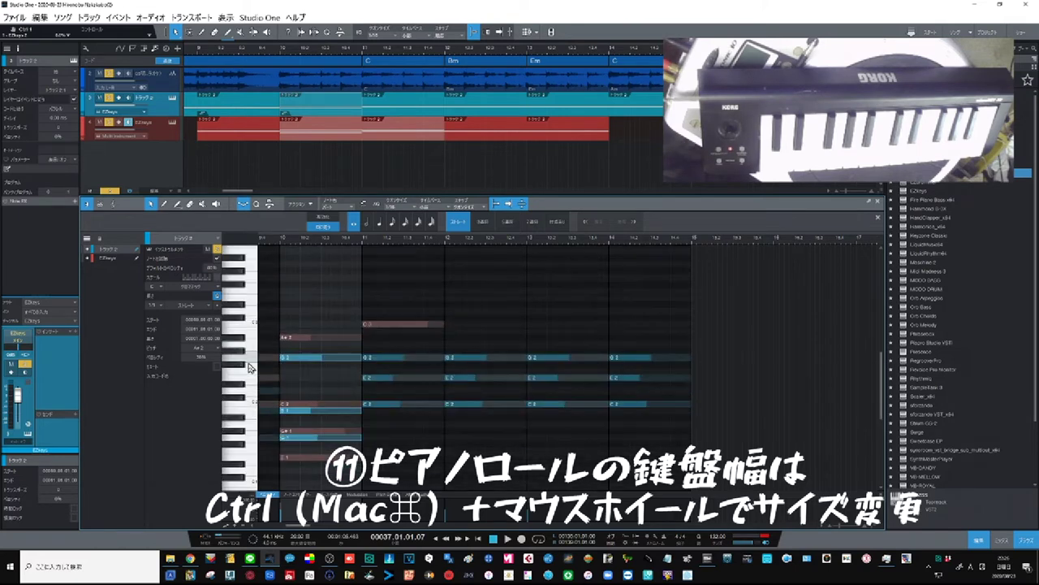
pyautogui.keyDown('ctrl'); pyautogui.scroll(1, 248, 367); pyautogui.keyUp('ctrl')
pyautogui.scroll(-3, 249, 368)
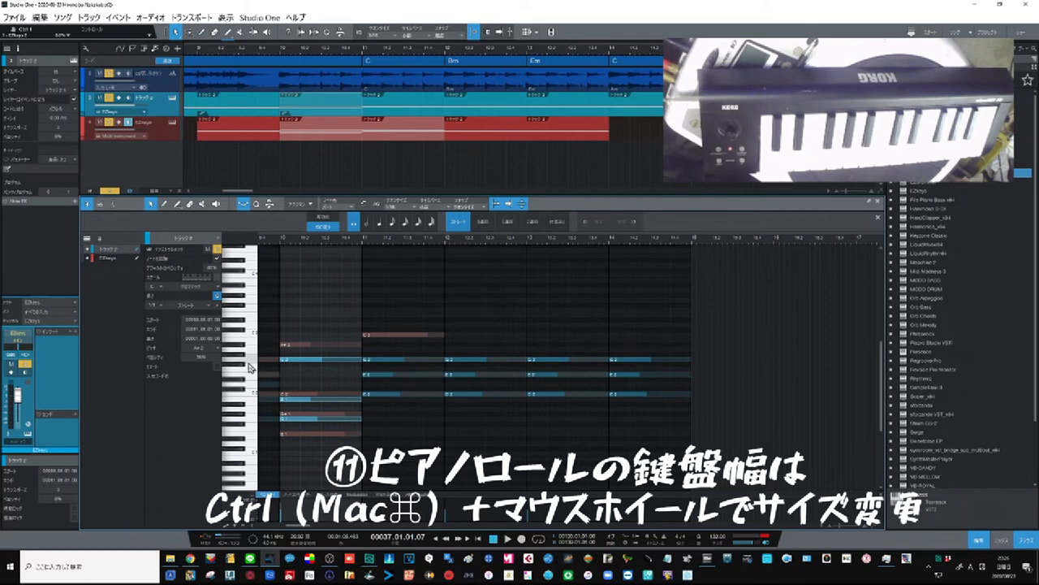
pyautogui.scroll(-3, 304, 362)
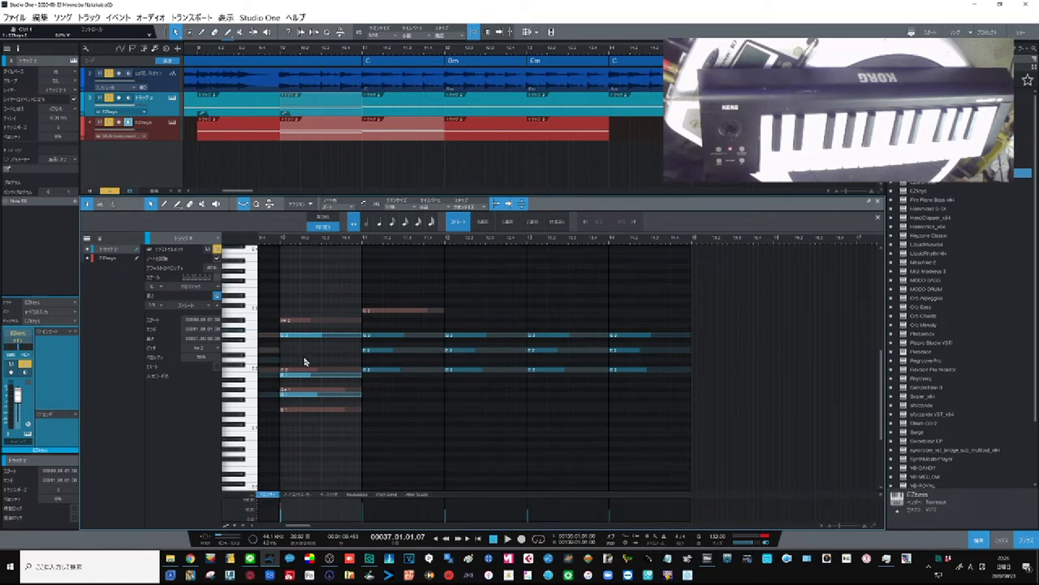
pyautogui.scroll(-1, 305, 362)
pyautogui.scroll(4, 302, 363)
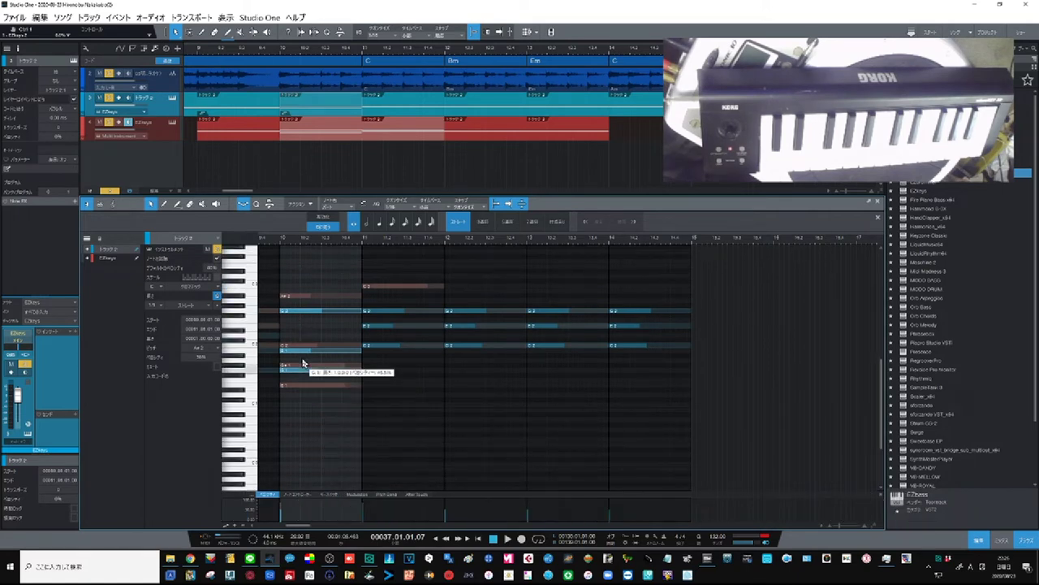
pyautogui.scroll(1, 302, 362)
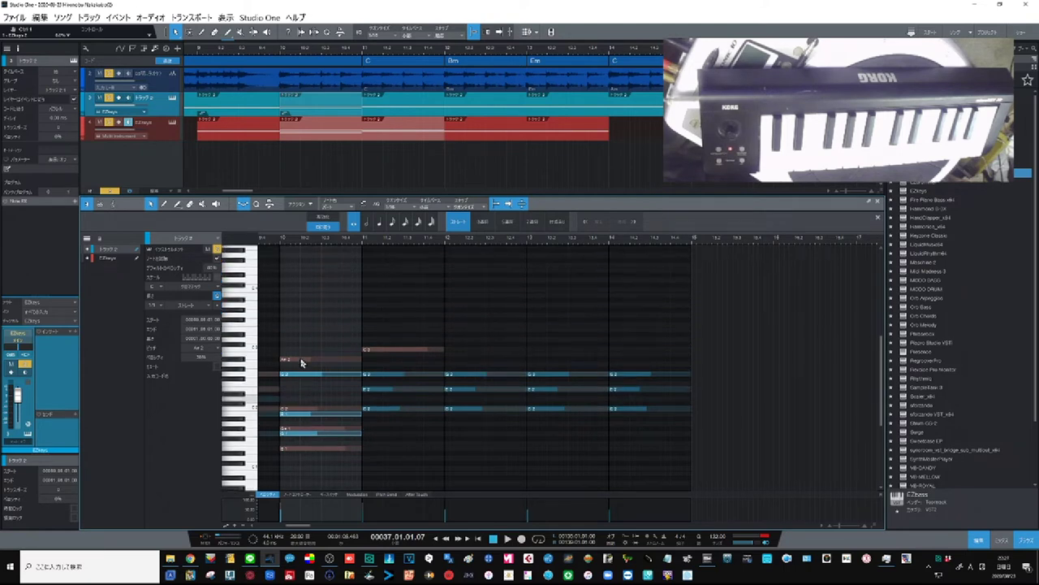
pyautogui.scroll(1, 303, 362)
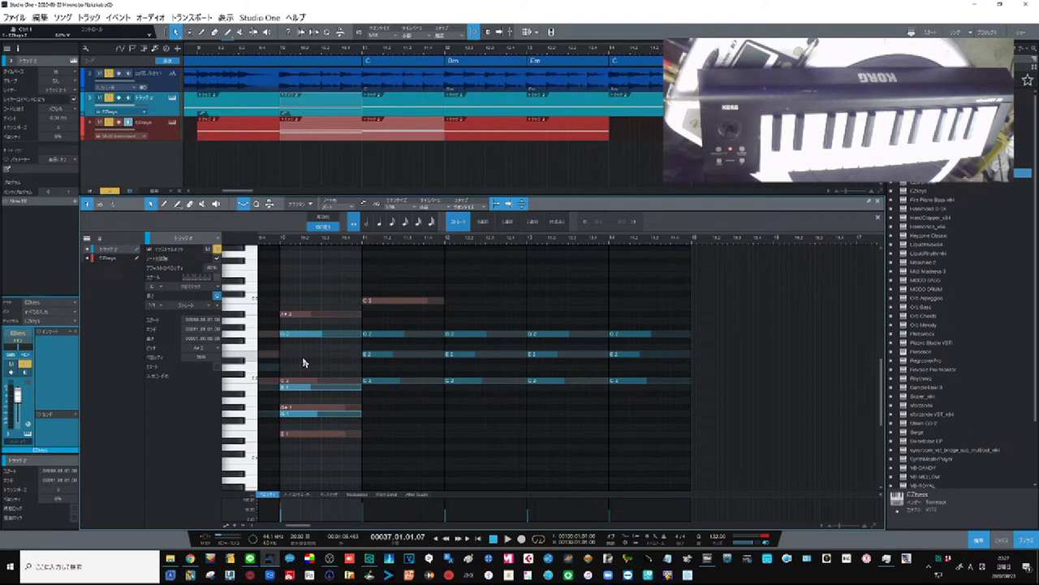
# Step: Look through the piano roll timeline in both directions and zoom it out to show about bars 6 to 34
pyautogui.hscroll(-3, 303, 363)
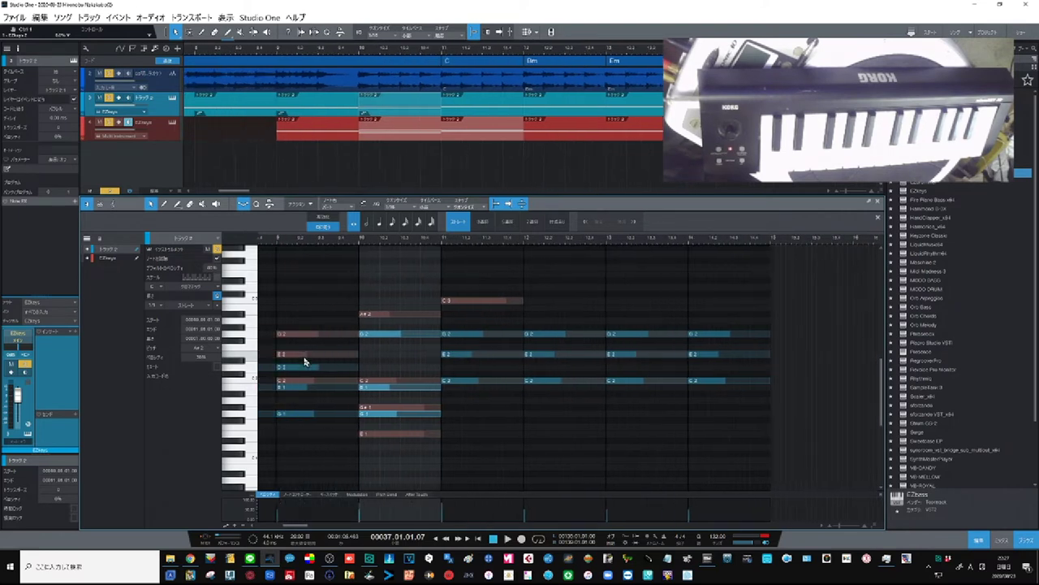
pyautogui.hscroll(2, 304, 361)
pyautogui.hscroll(-1, 304, 361)
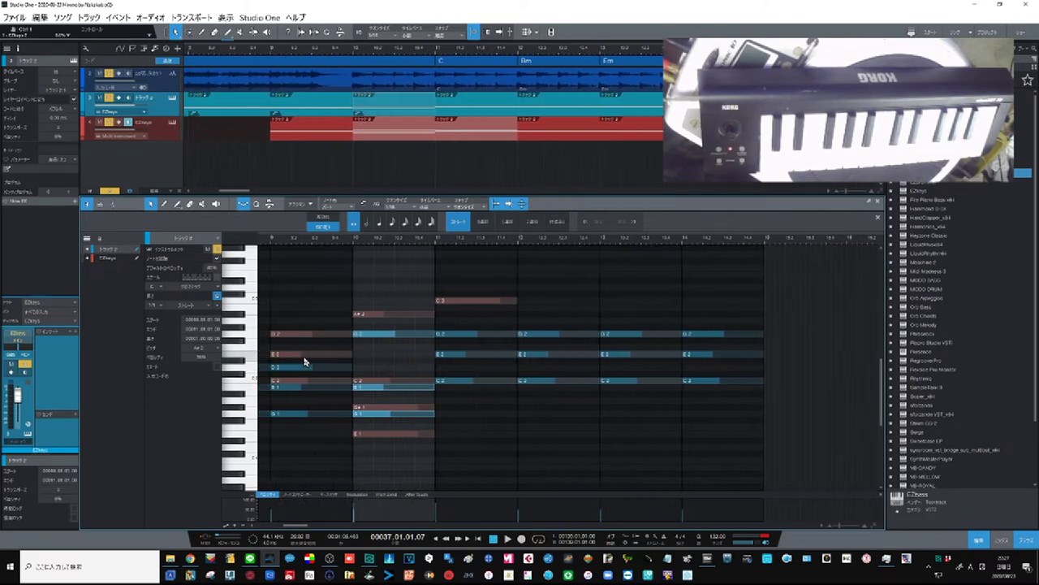
pyautogui.hscroll(-3, 304, 361)
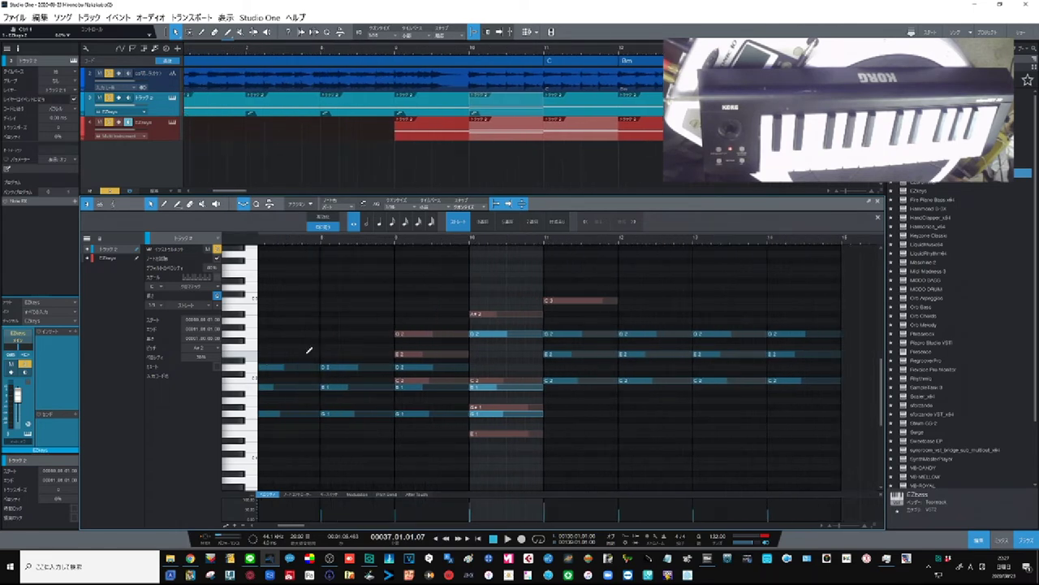
pyautogui.hscroll(2, 308, 350)
pyautogui.hscroll(-2, 308, 350)
pyautogui.hscroll(3, 309, 350)
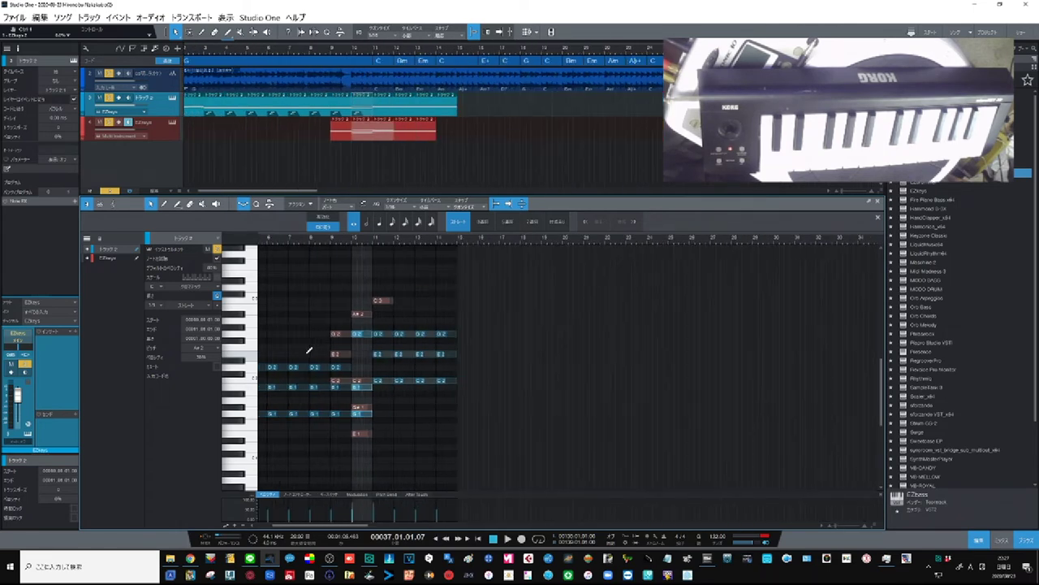
# Step: Zoom the piano roll timeline in around the bar 10 notes and back out to show about bars 2 to 23
pyautogui.hscroll(-2, 308, 350)
pyautogui.scroll(2, 308, 350)
pyautogui.scroll(-2, 308, 350)
pyautogui.scroll(2, 309, 350)
pyautogui.scroll(-1, 308, 350)
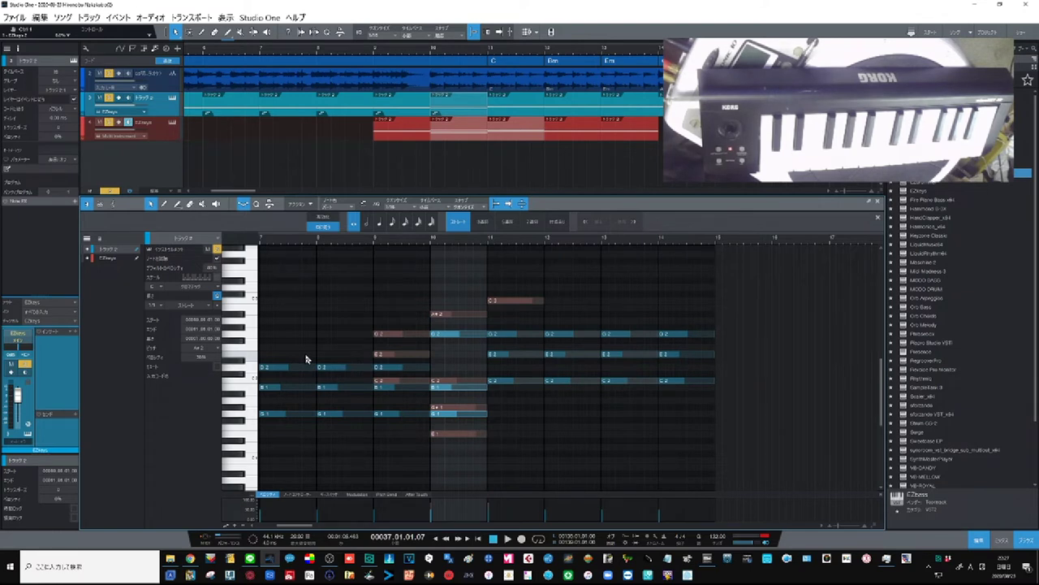
pyautogui.press('w')
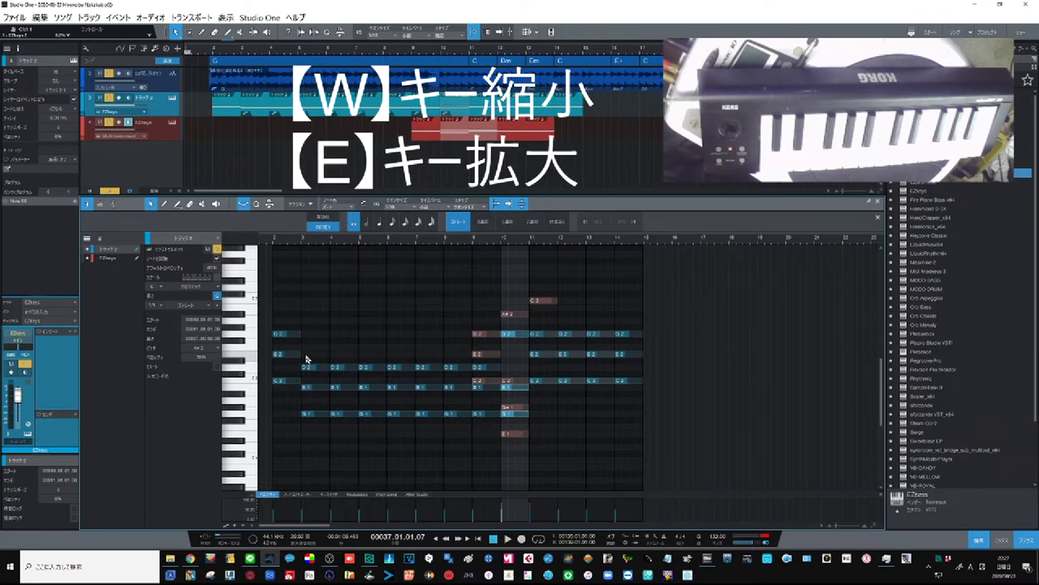
# Step: Move the playback position to bar 8 and zoom the timeline in and out around it
pyautogui.click(263, 65)
pyautogui.press('e')
pyautogui.press('e')
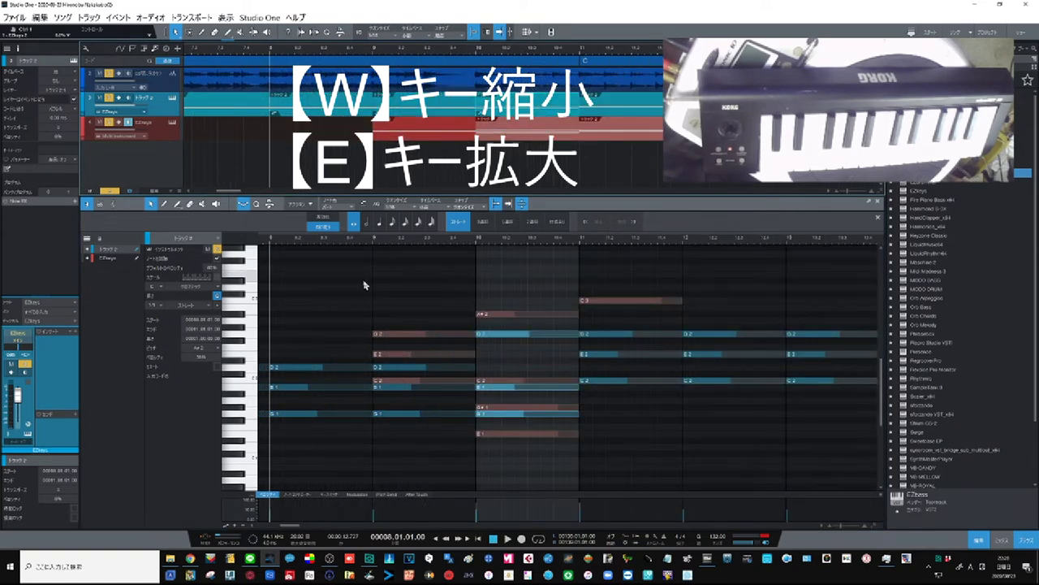
pyautogui.scroll(3, 407, 317)
pyautogui.scroll(-2, 409, 320)
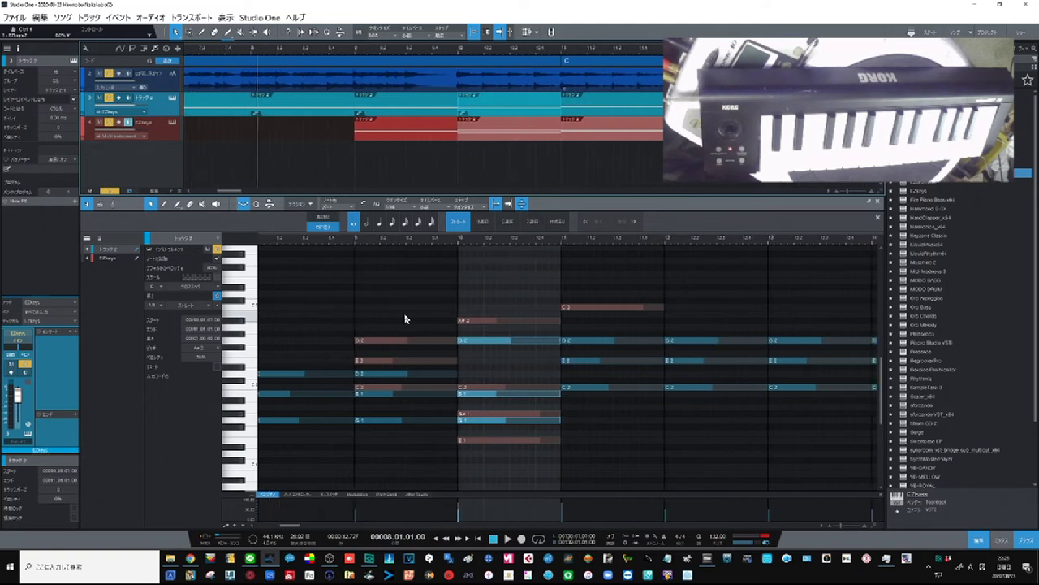
pyautogui.press('w')
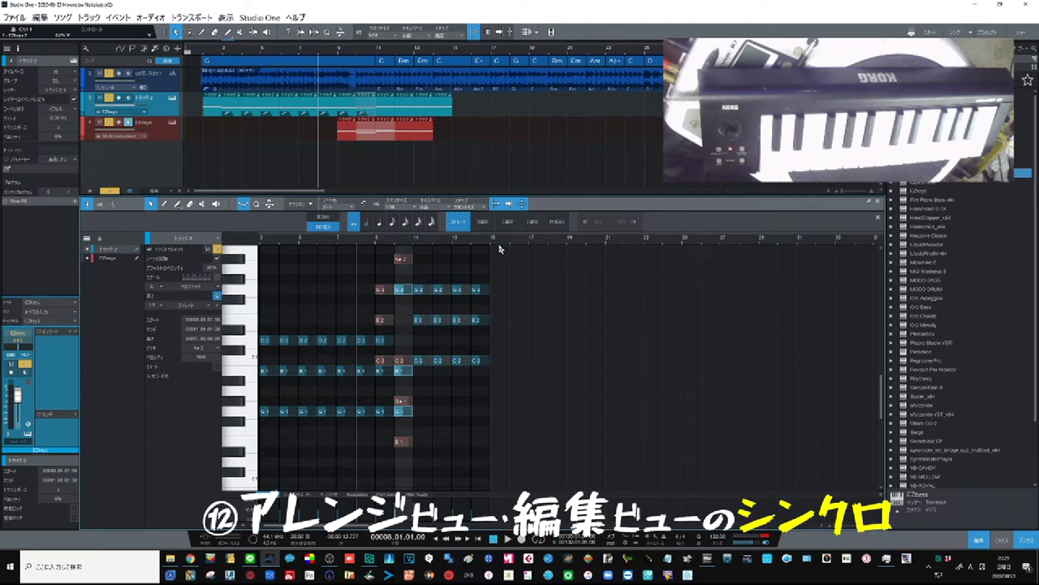
# Step: Unsync the piano roll from the arrangement and zoom it alone, then restore the sync and zoom both views together
pyautogui.click(522, 206)
pyautogui.moveTo(433, 243); pyautogui.dragTo(469, 248)
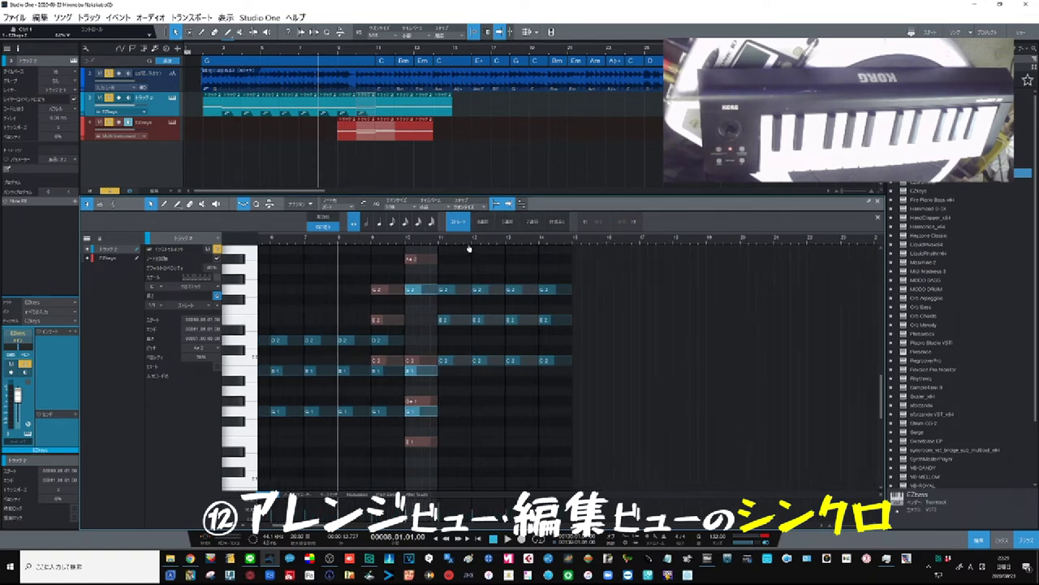
pyautogui.click(520, 203)
pyautogui.moveTo(355, 245); pyautogui.dragTo(241, 163)
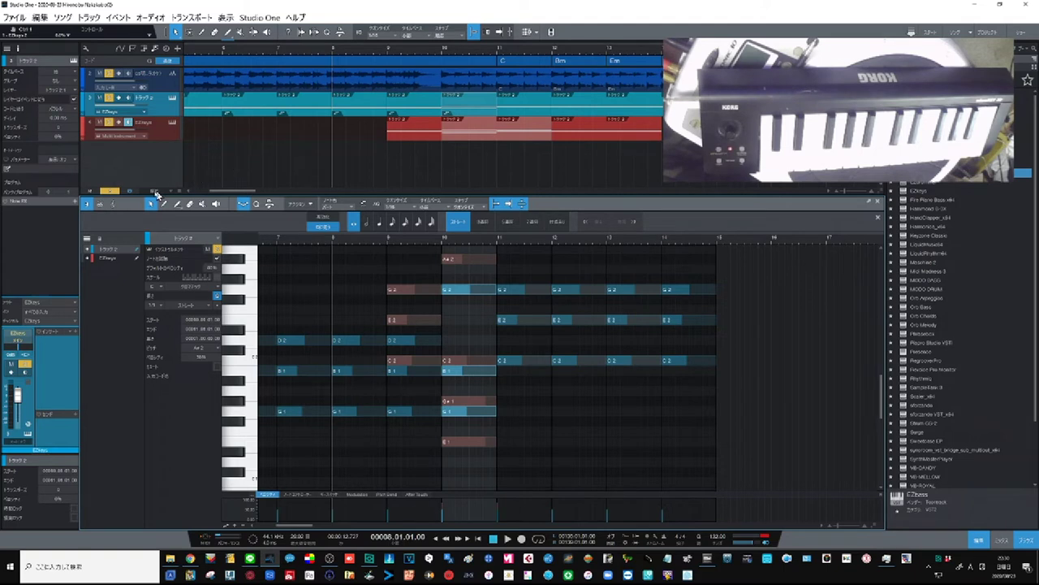
# Step: Enable 入力コントロール in the console options to add input gain and polarity controls to the channels
pyautogui.click(114, 205)
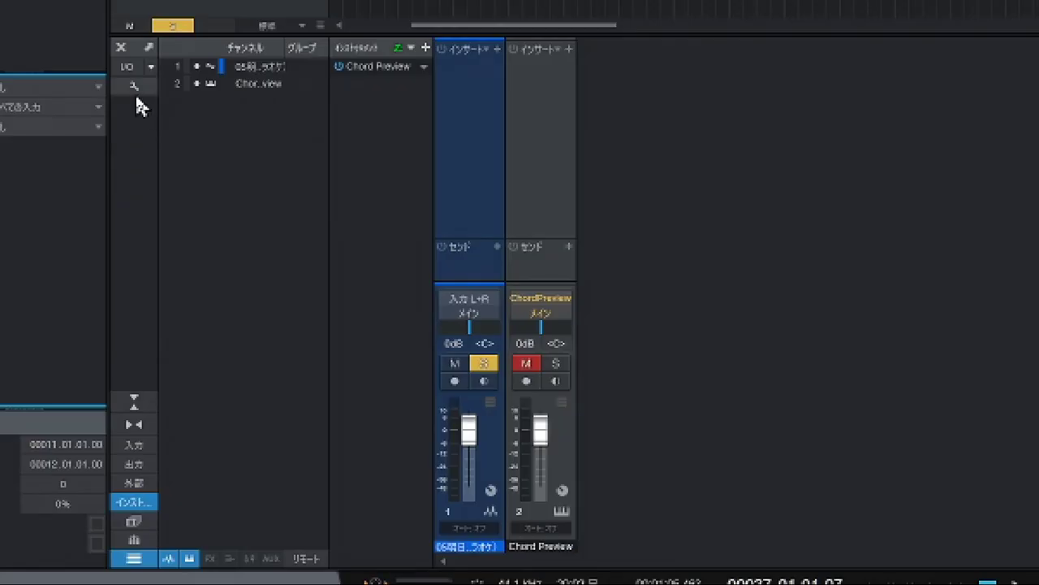
pyautogui.click(135, 90)
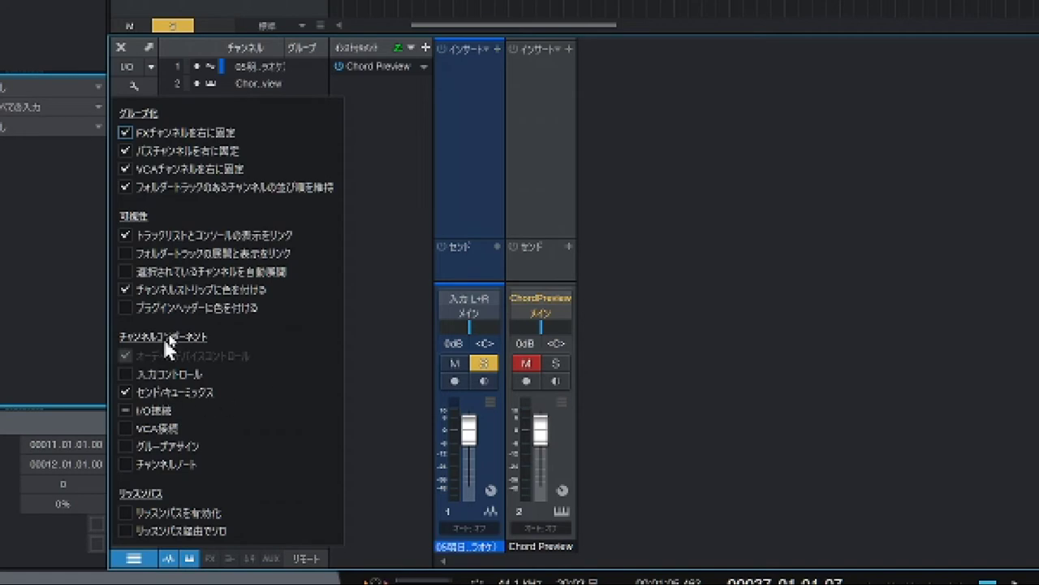
pyautogui.click(125, 374)
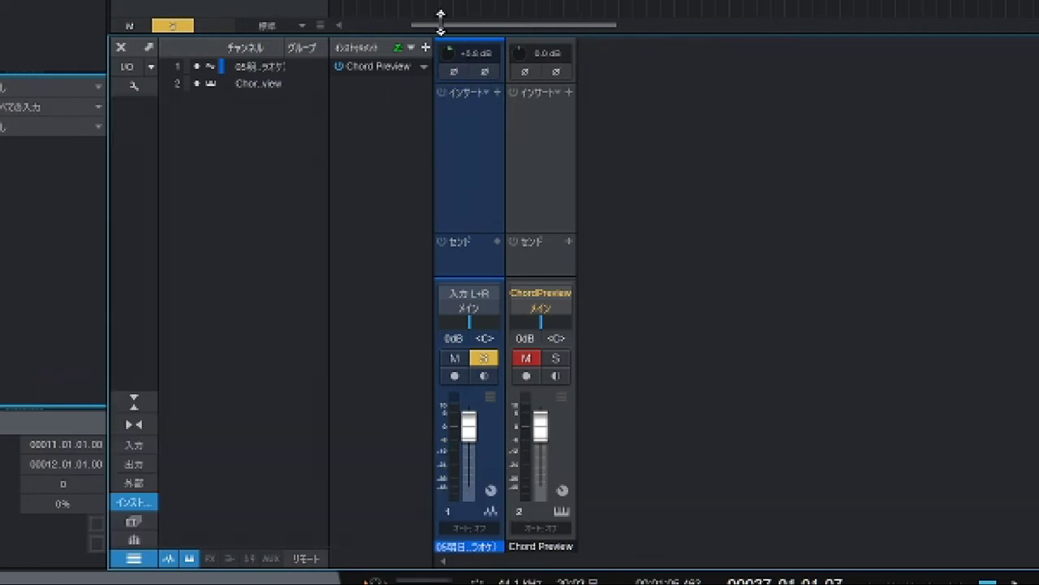
pyautogui.scroll(2, 447, 53)
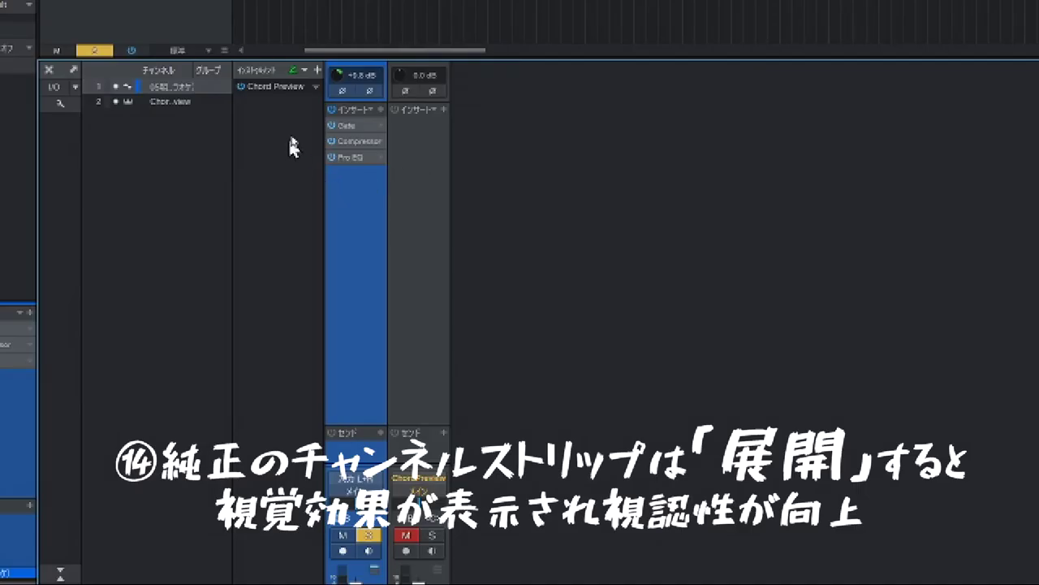
# Step: Expand the Pro EQ insert on the audio channel so its curve appears in the channel strip
pyautogui.click(380, 158)
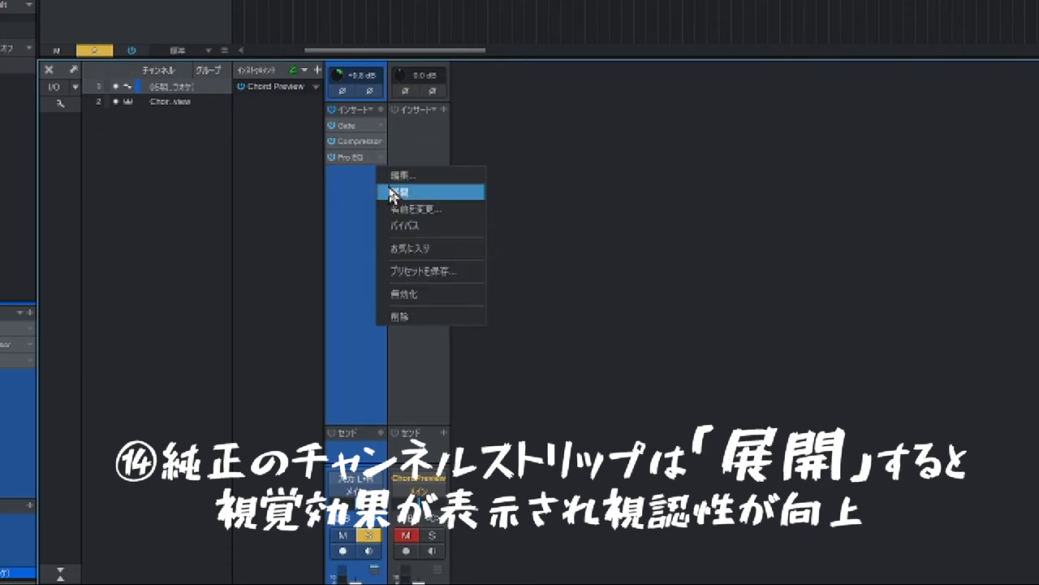
pyautogui.click(393, 192)
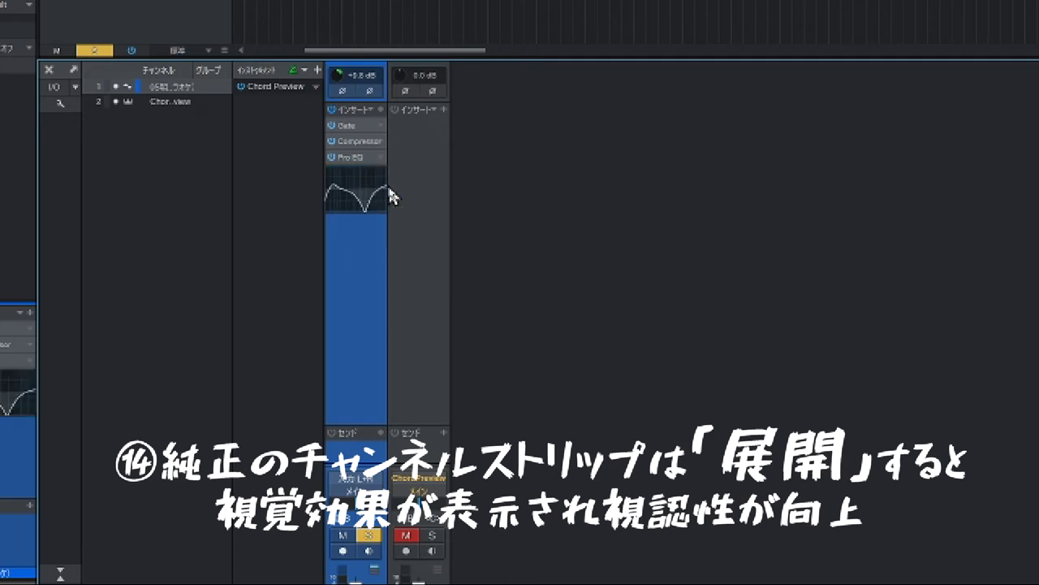
pyautogui.moveTo(363, 216)
pyautogui.mouseDown()
pyautogui.moveTo(371, 190)
pyautogui.moveTo(369, 220)
pyautogui.mouseUp()
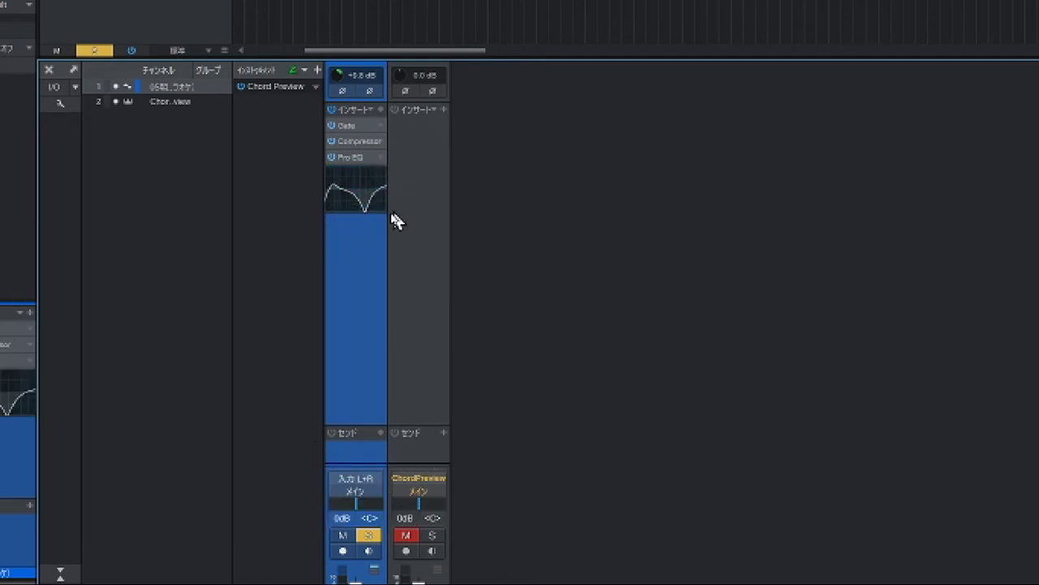
pyautogui.moveTo(385, 174); pyautogui.dragTo(380, 199)
# Step: Expand the Compressor and Gate inserts on the audio channel to display their graphics in the strip
pyautogui.click(380, 141)
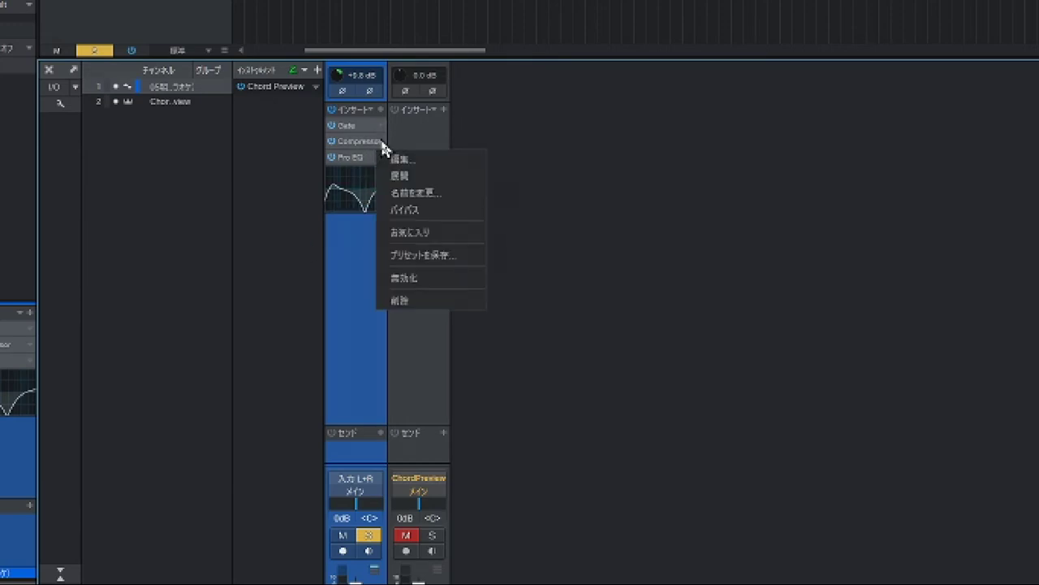
pyautogui.click(382, 143)
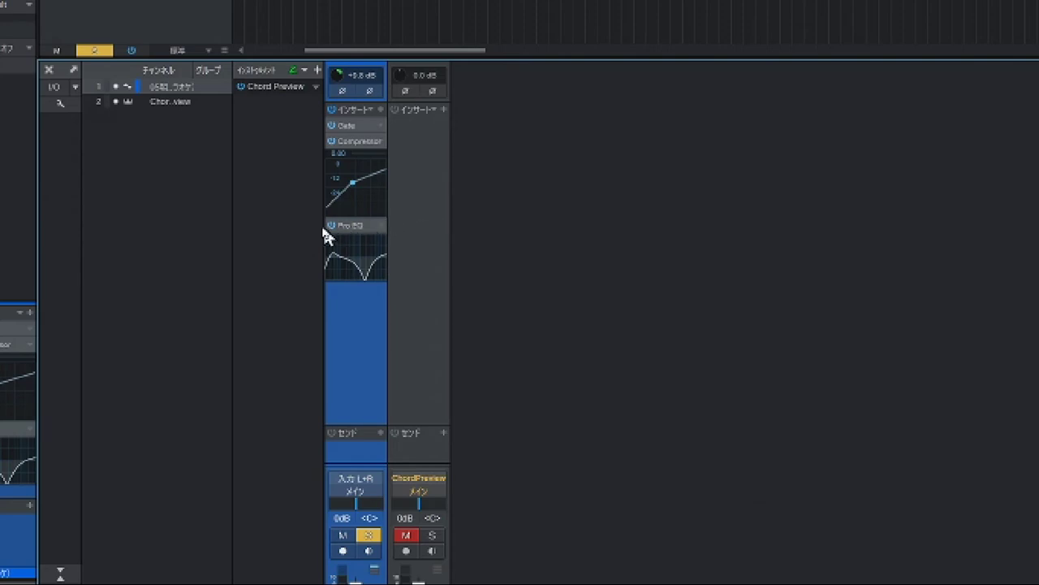
pyautogui.click(380, 126)
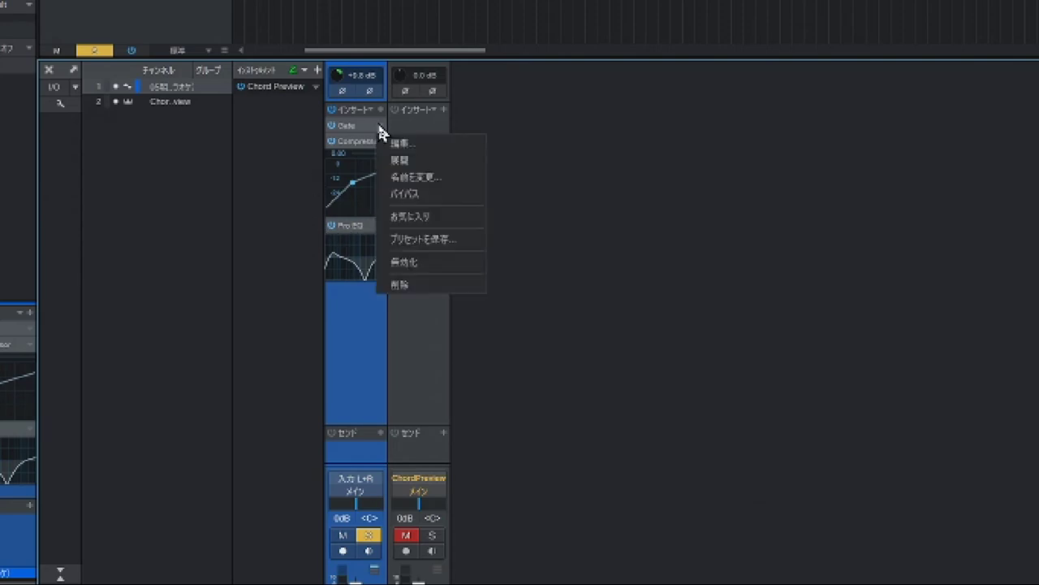
pyautogui.click(404, 160)
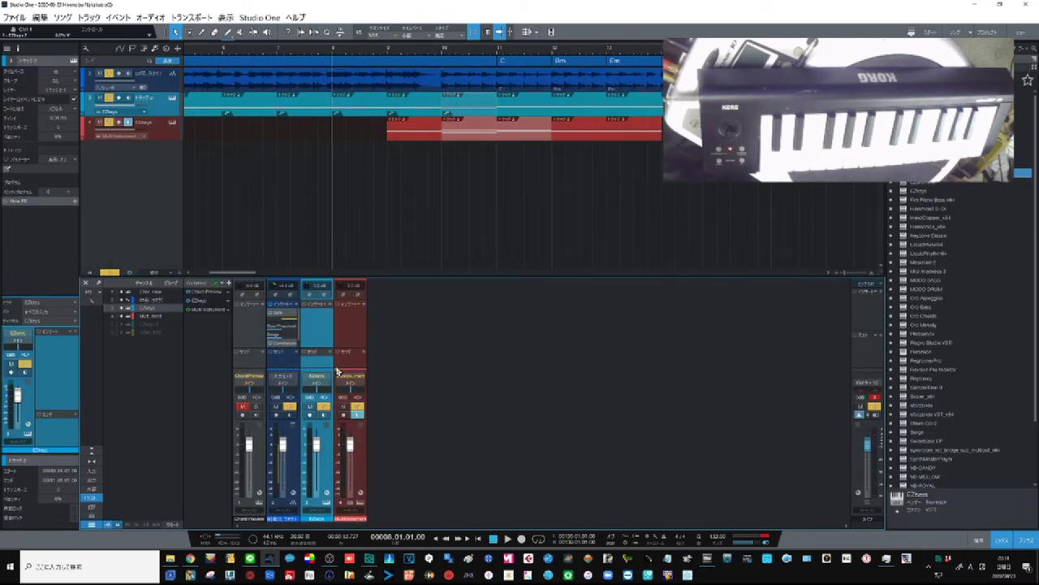
# Step: Try out console channel selection with EZkeys and Multi Instrument singly and together, then all channels from Chord Preview to Multi Instrument
pyautogui.click(337, 371)
pyautogui.click(325, 343)
pyautogui.click(351, 338)
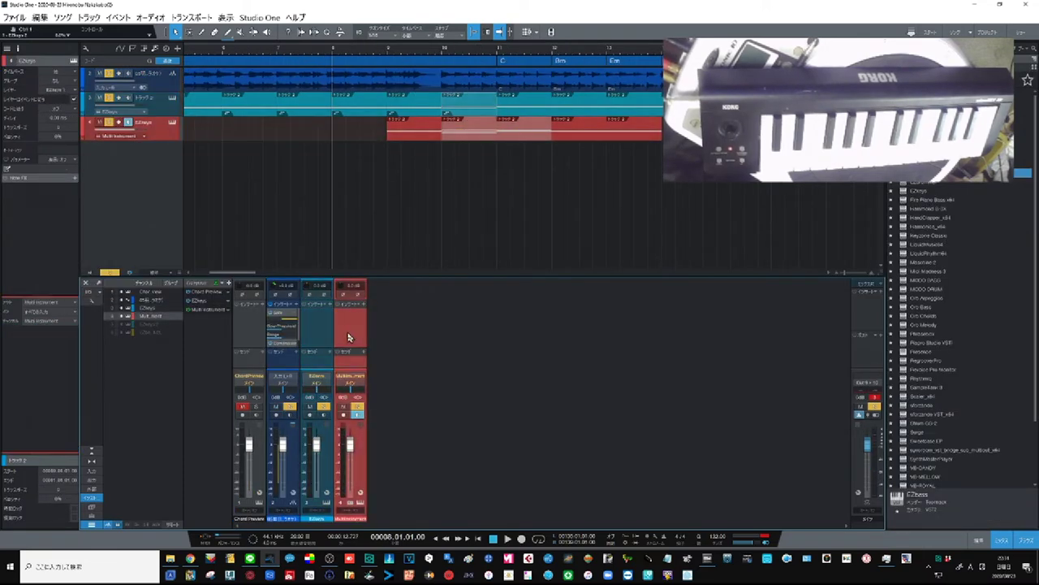
pyautogui.click(323, 339)
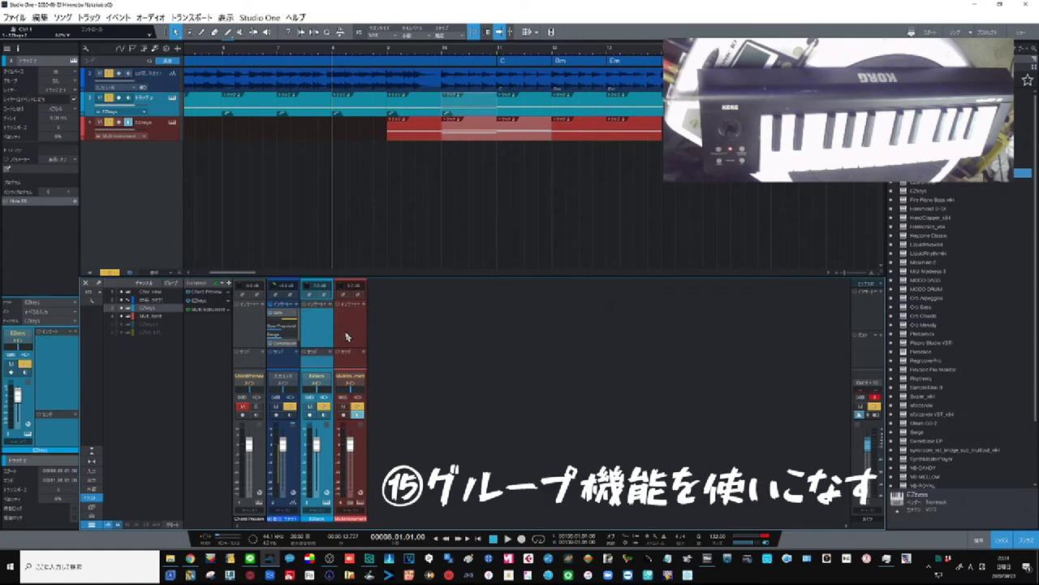
pyautogui.click(346, 337)
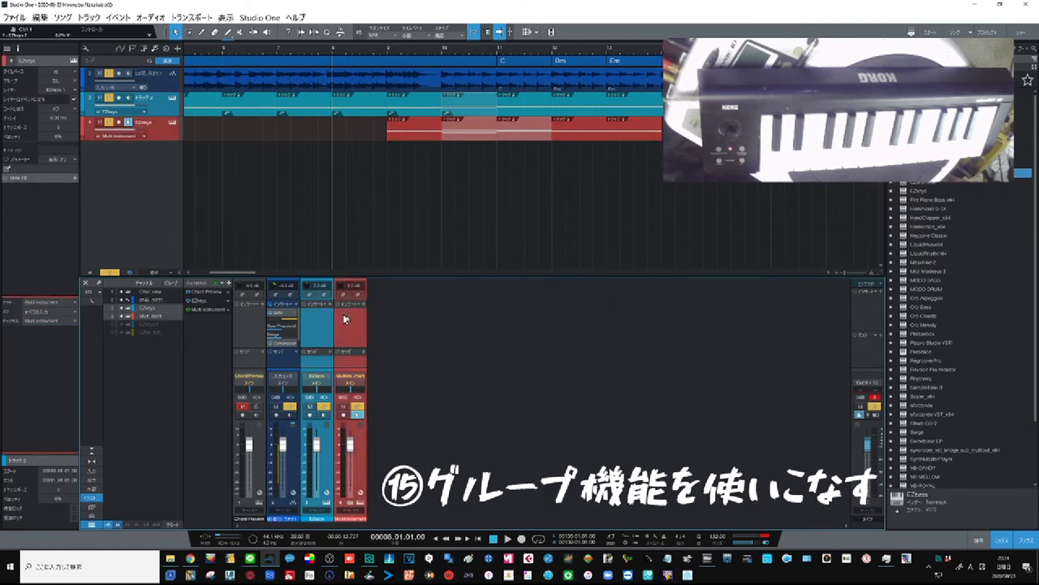
pyautogui.click(328, 333)
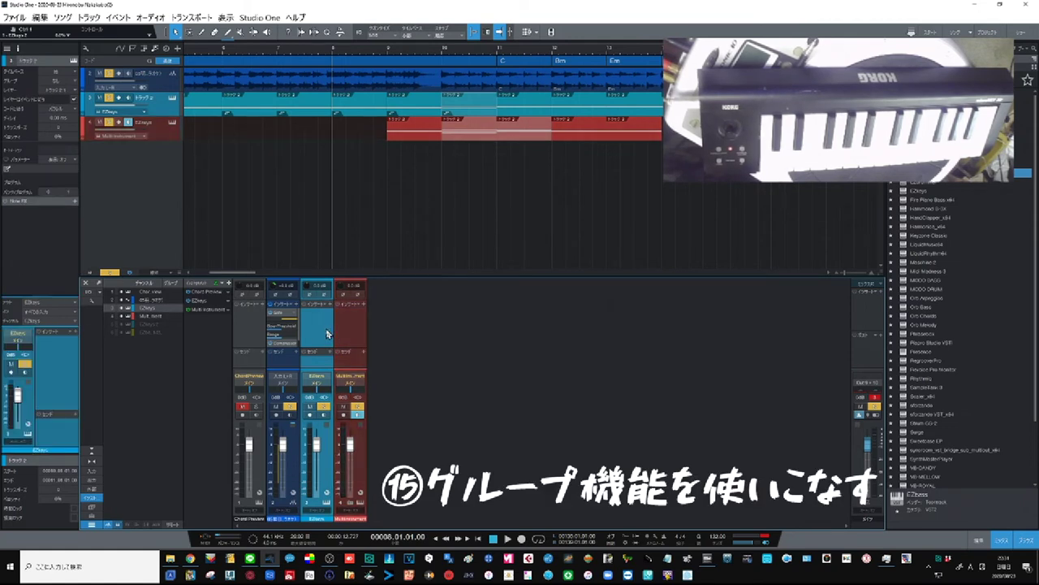
pyautogui.click(248, 337)
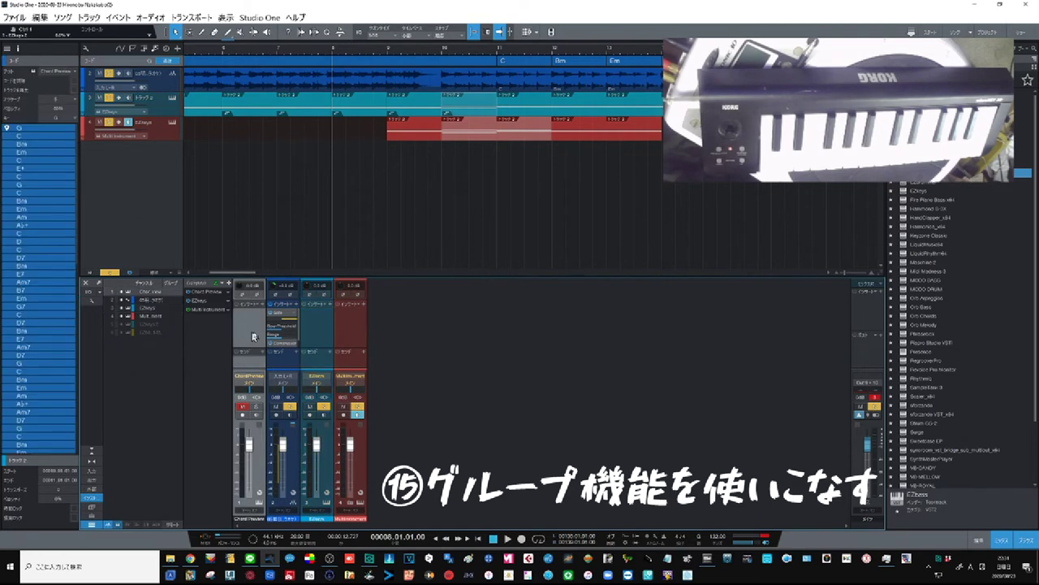
pyautogui.click(353, 333)
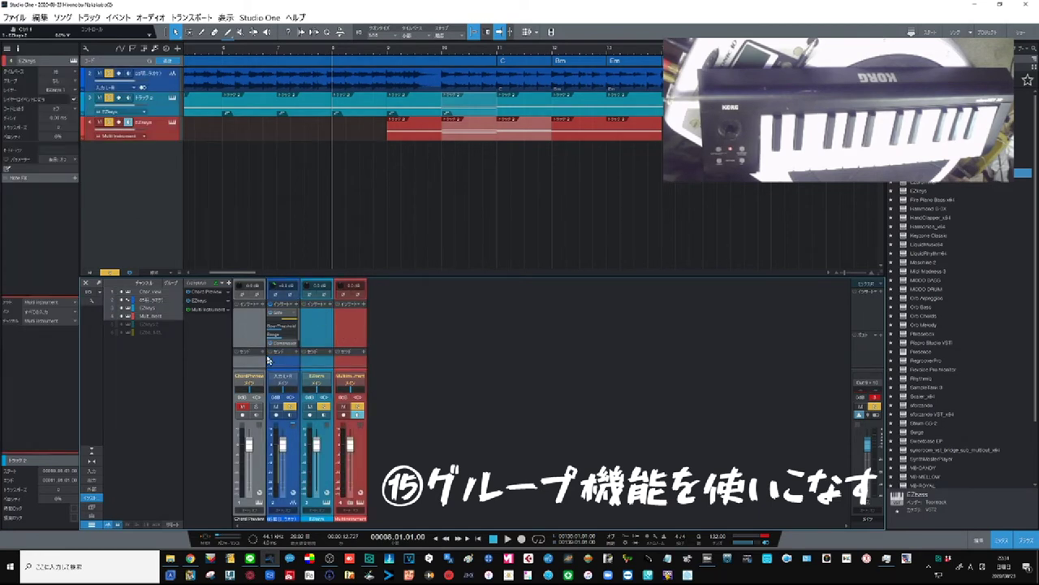
# Step: Group only the Multi Instrument and EZkeys channels under the name グループ 1
pyautogui.click(357, 336)
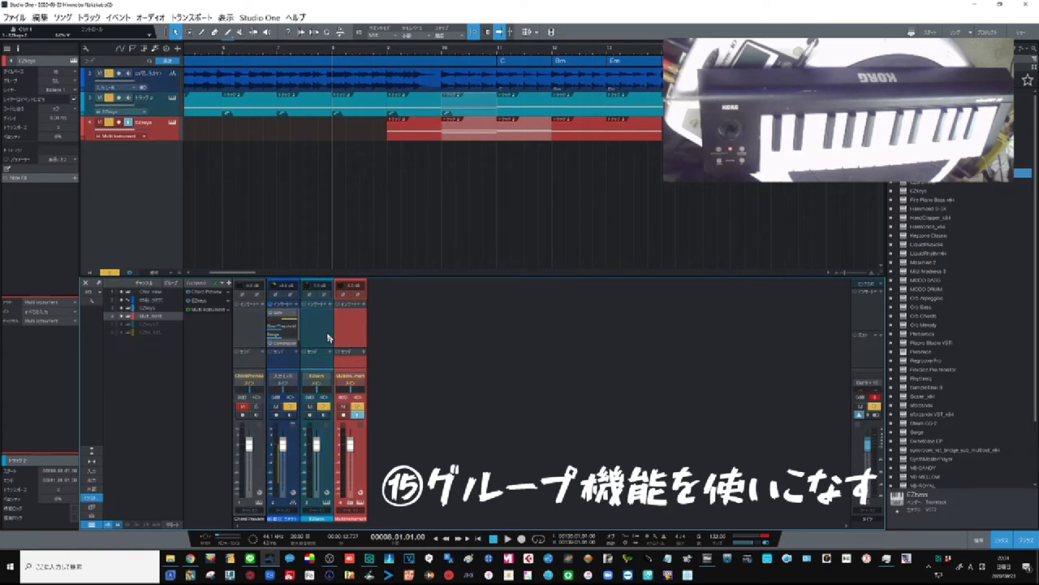
pyautogui.click(324, 338)
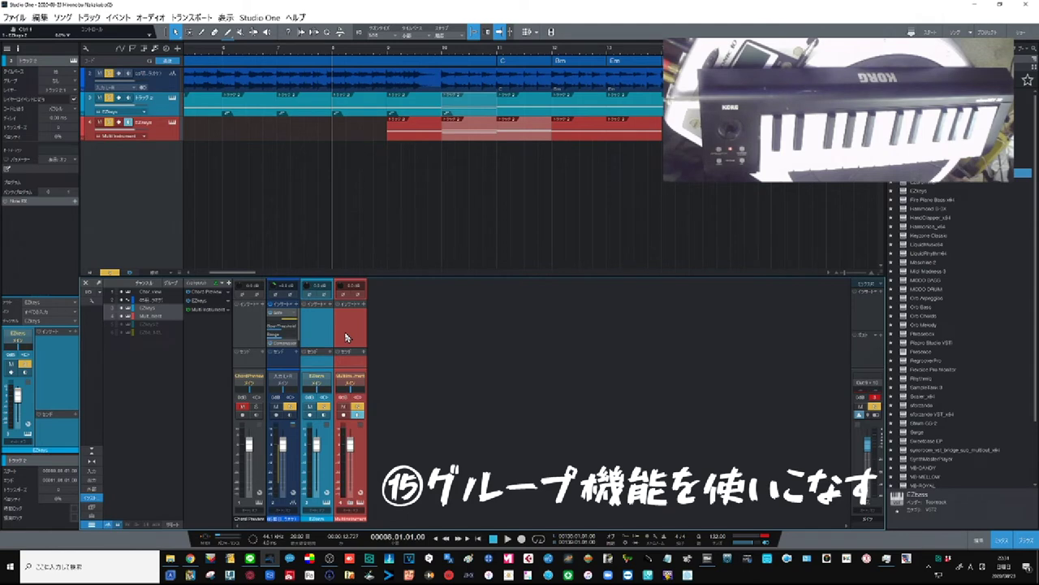
pyautogui.rightClick(346, 337)
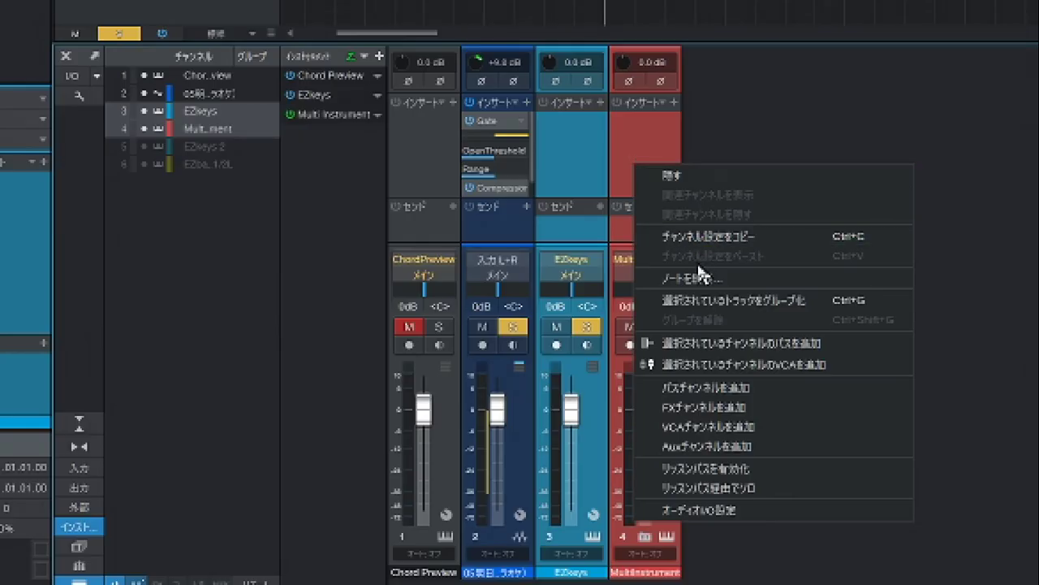
pyautogui.click(691, 304)
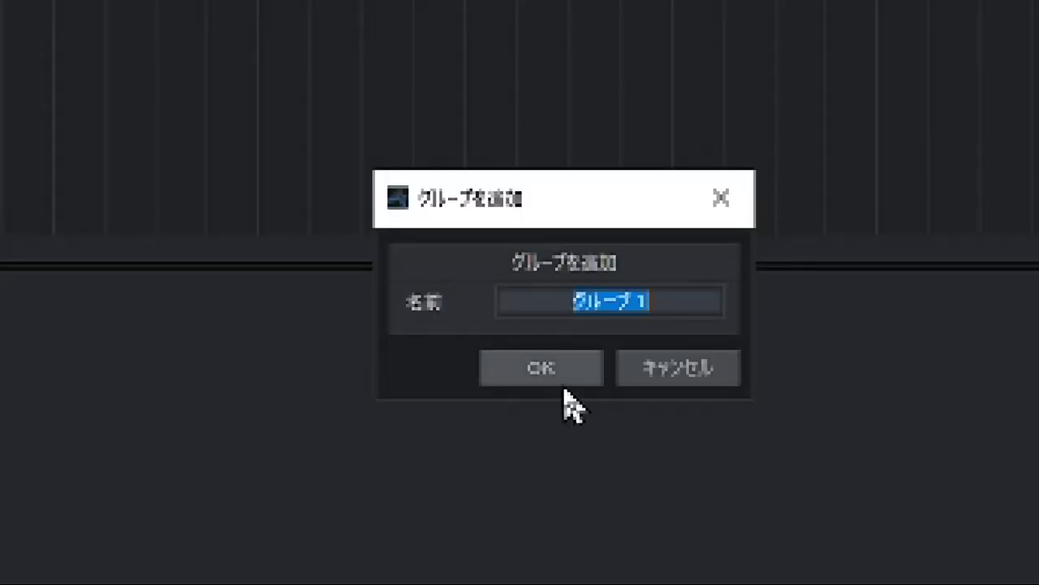
pyautogui.click(566, 382)
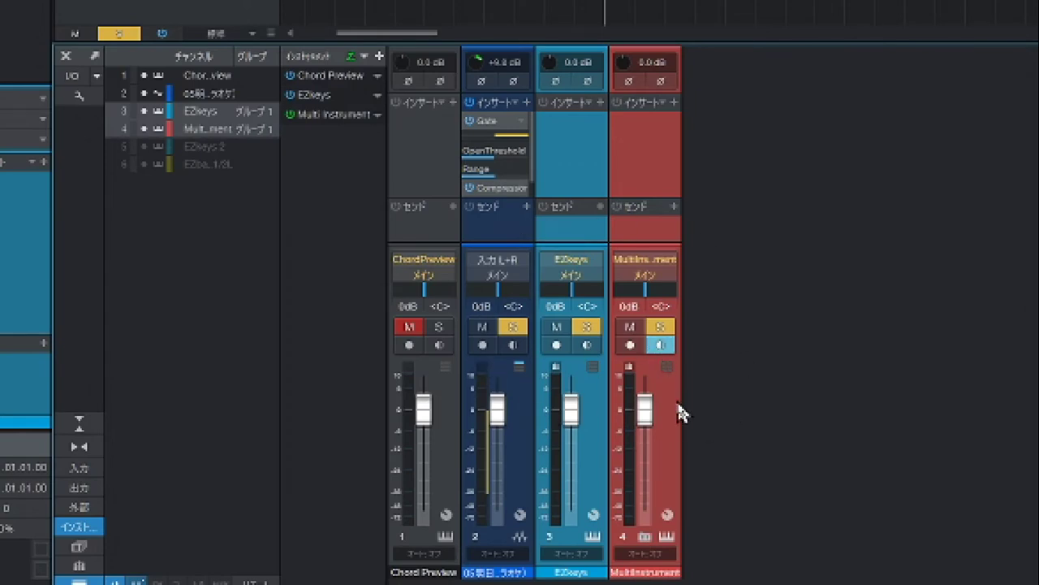
# Step: Lower the grouped EZkeys and Multi Instrument faders to -1.5 dB and pan Multi Instrument to L50
pyautogui.click(650, 417)
pyautogui.moveTo(650, 420)
pyautogui.mouseDown()
pyautogui.moveTo(652, 448)
pyautogui.moveTo(650, 416)
pyautogui.mouseUp()
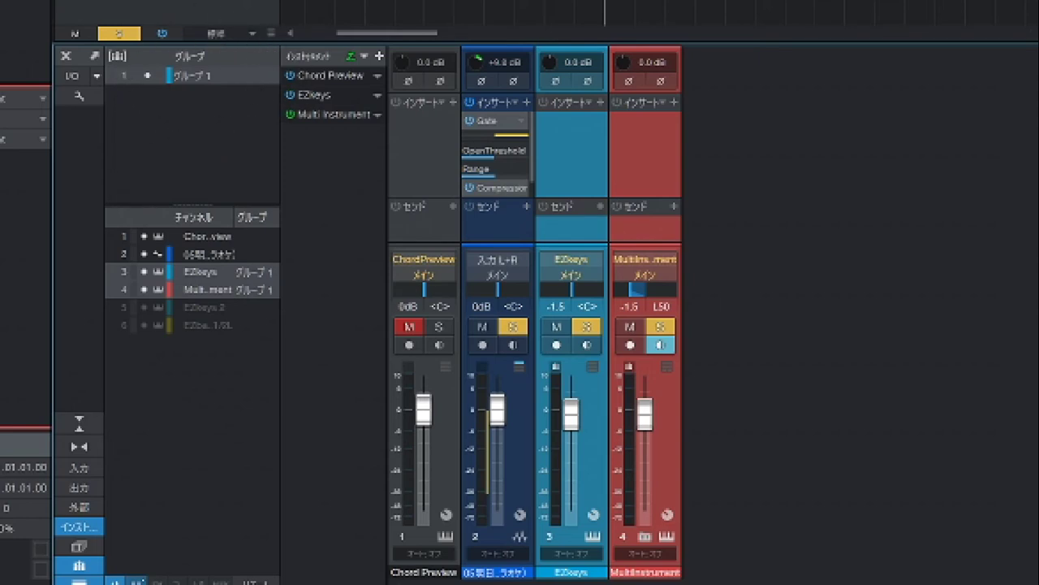
# Step: Toggle the console's group list, leave it shown, and review which attributes グループ 1 links
pyautogui.click(76, 567)
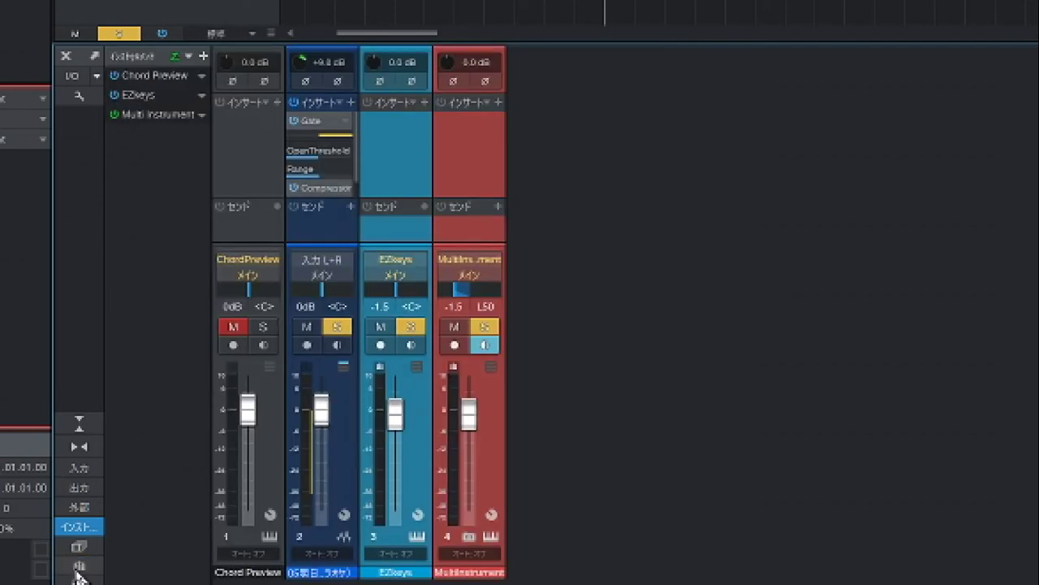
pyautogui.click(79, 569)
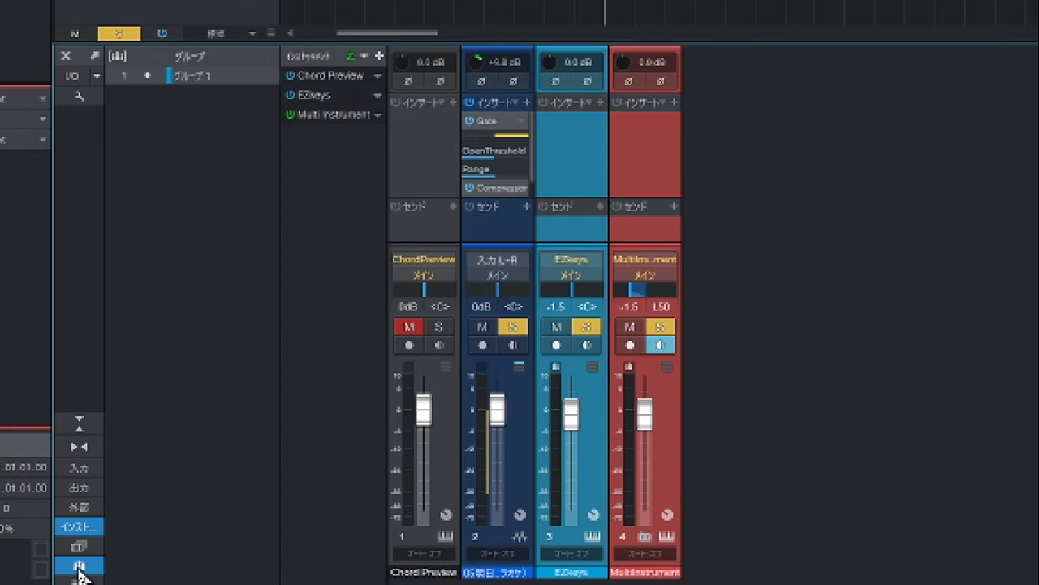
pyautogui.click(79, 569)
pyautogui.click(79, 568)
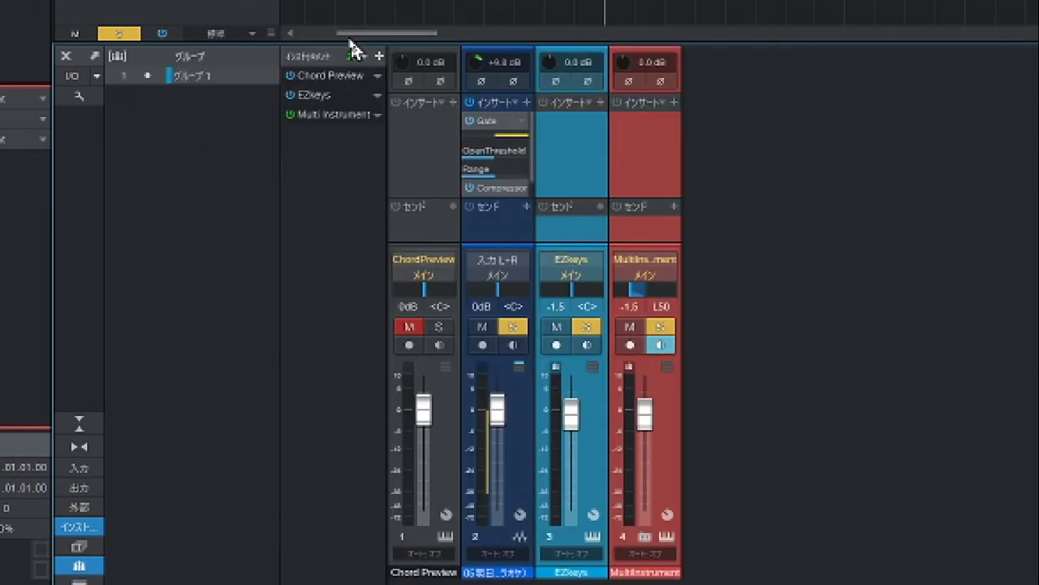
pyautogui.rightClick(249, 78)
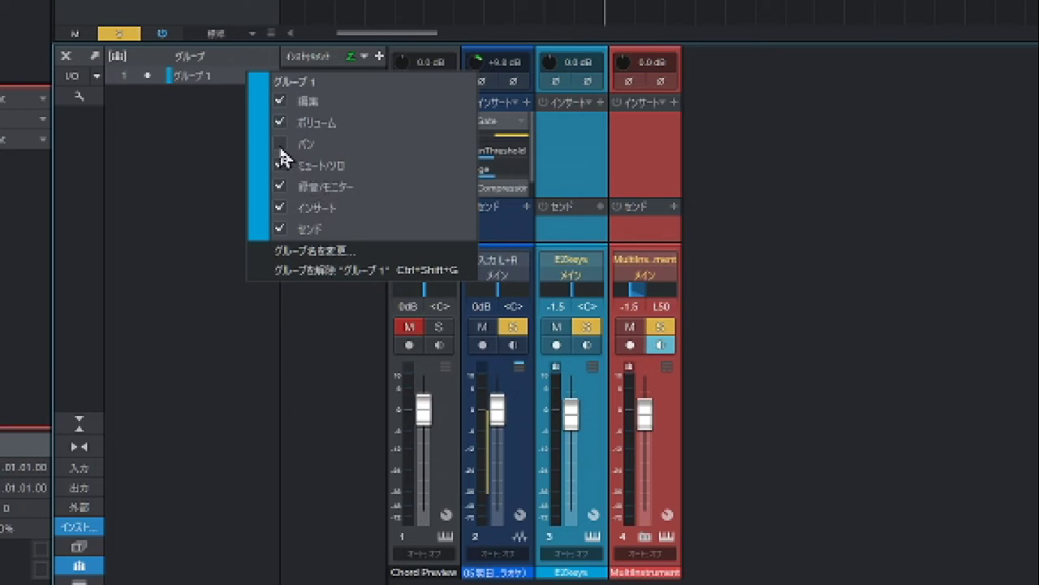
pyautogui.click(228, 208)
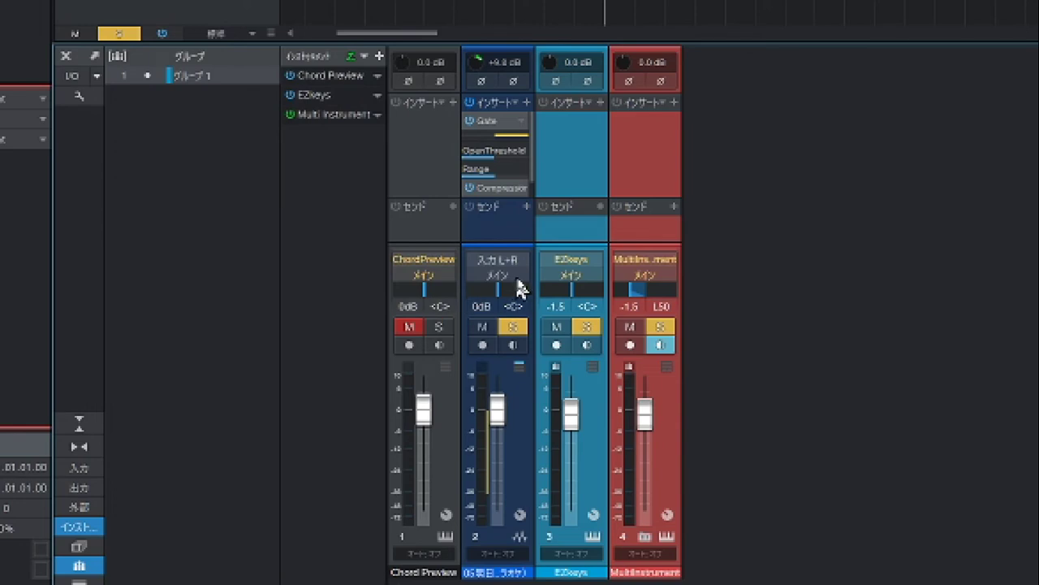
# Step: Pan the EZkeys channel fully left and the Multi Instrument channel fully right
pyautogui.click(573, 277)
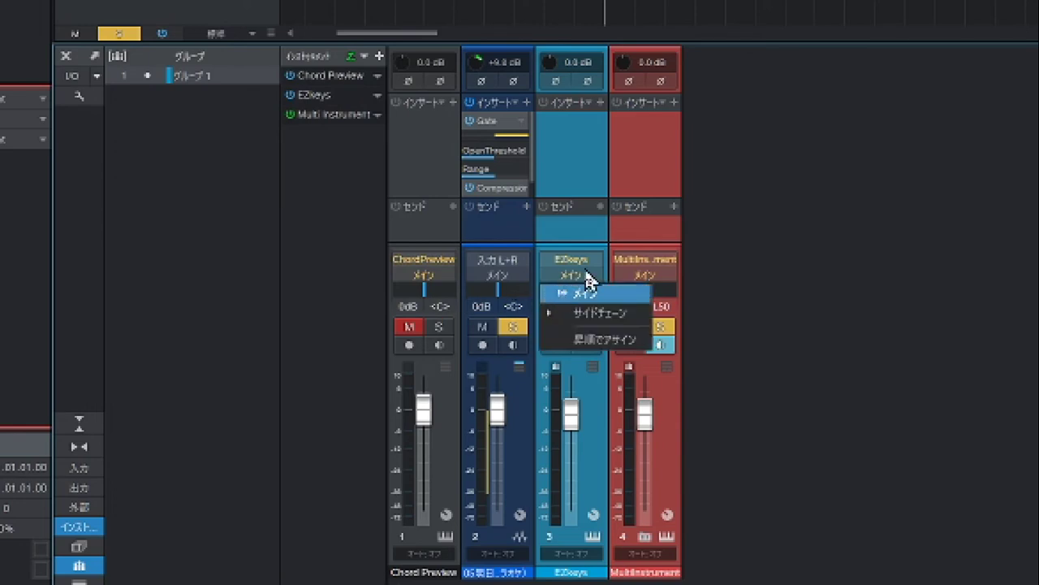
pyautogui.click(581, 177)
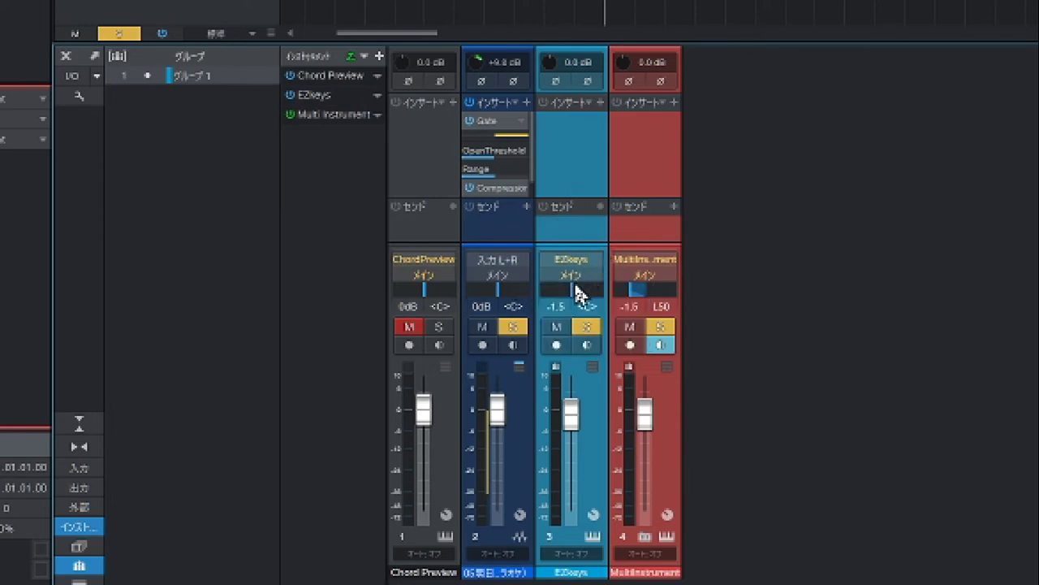
pyautogui.moveTo(569, 297); pyautogui.dragTo(533, 302)
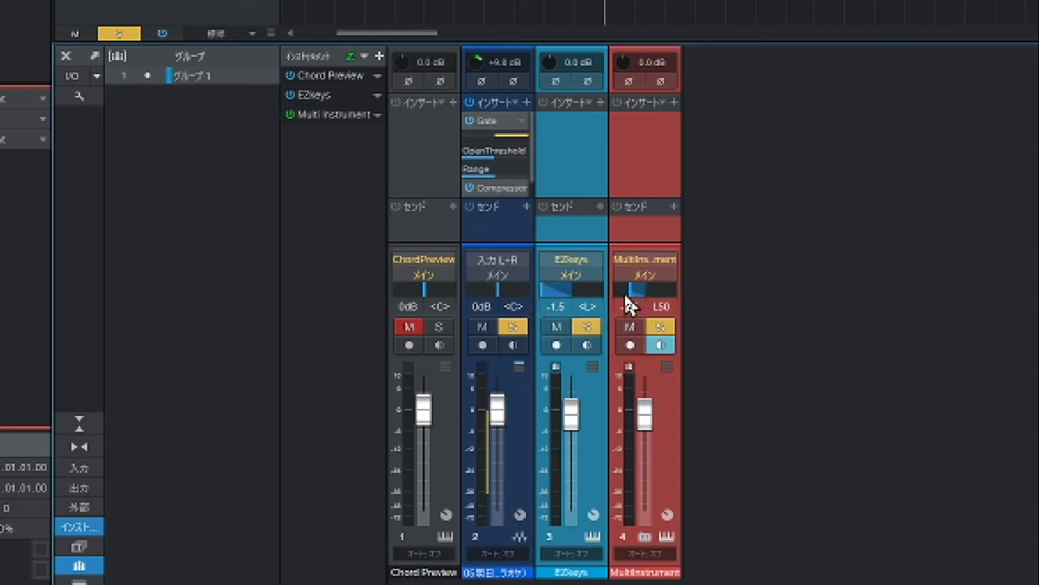
pyautogui.moveTo(631, 305); pyautogui.dragTo(703, 300)
# Step: Enable pan linking (パン) for グループ 1 and pan the grouped EZkeys and Multi Instrument channels fully left together
pyautogui.rightClick(235, 83)
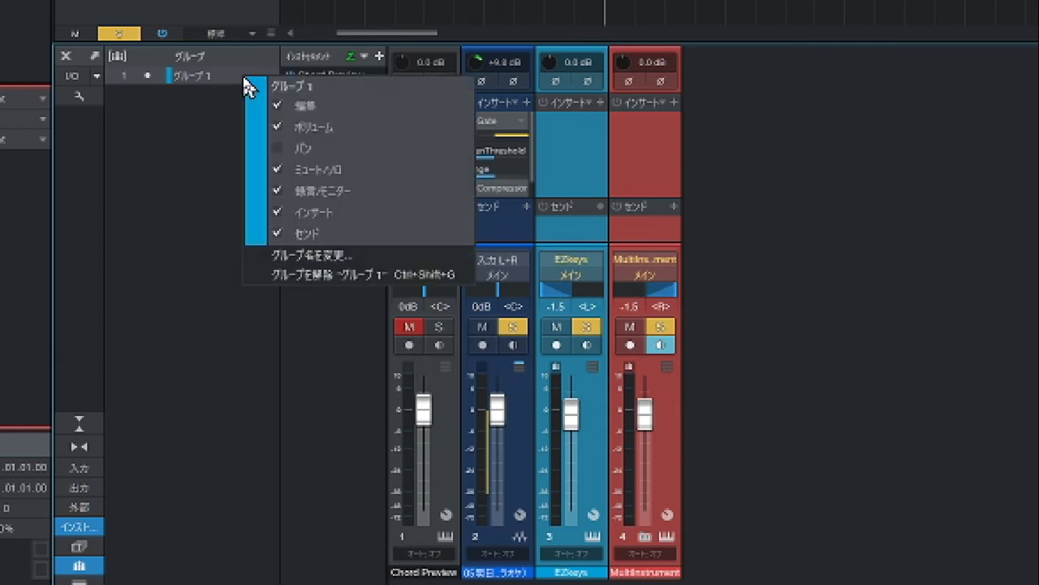
pyautogui.click(280, 153)
pyautogui.moveTo(639, 290); pyautogui.dragTo(625, 323)
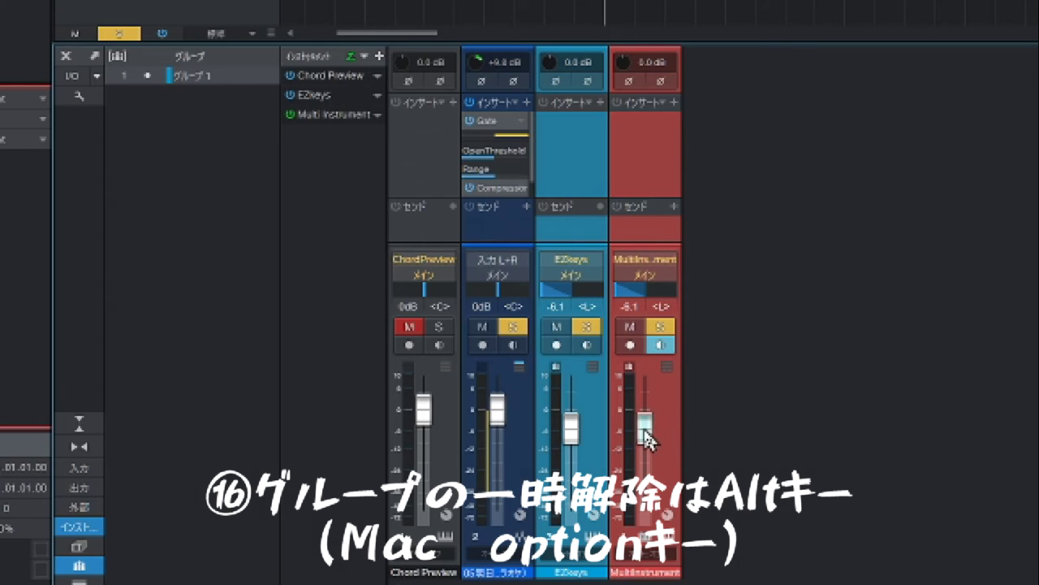
# Step: Temporarily override the group link to set EZkeys to -2.4 dB and Multi Instrument to -1.5 dB, and swing Multi Instrument's pan fully right and back left
pyautogui.moveTo(645, 429)
pyautogui.mouseDown()
pyautogui.moveTo(650, 483)
pyautogui.moveTo(647, 421)
pyautogui.mouseUp()
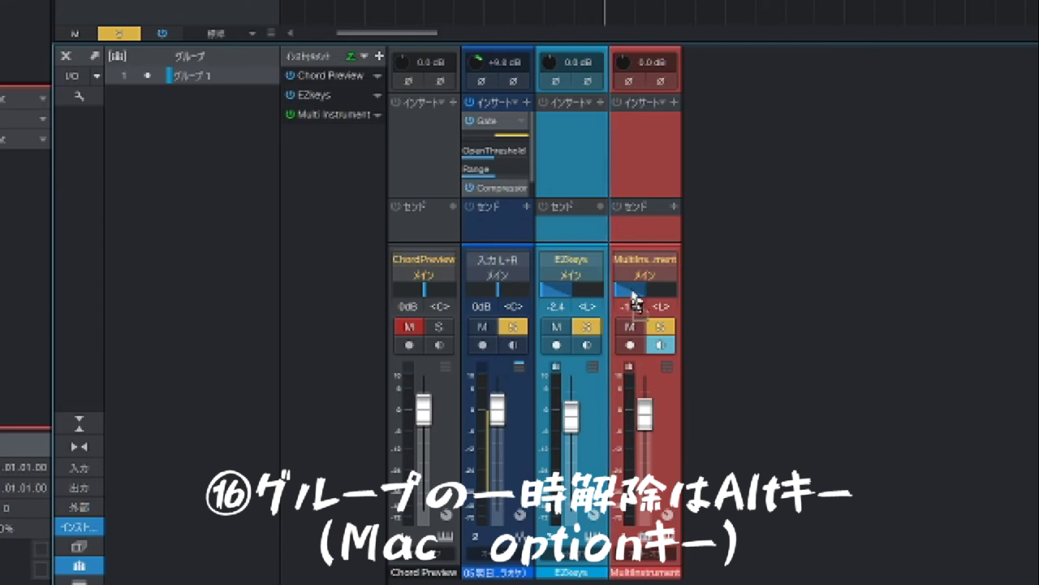
pyautogui.moveTo(622, 295); pyautogui.dragTo(709, 295)
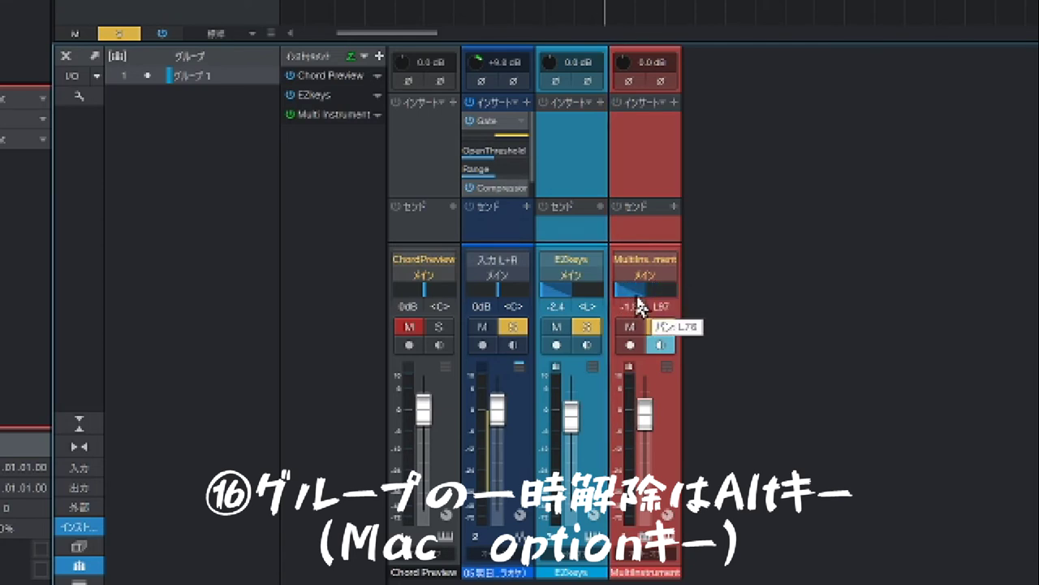
pyautogui.moveTo(633, 312); pyautogui.dragTo(754, 308)
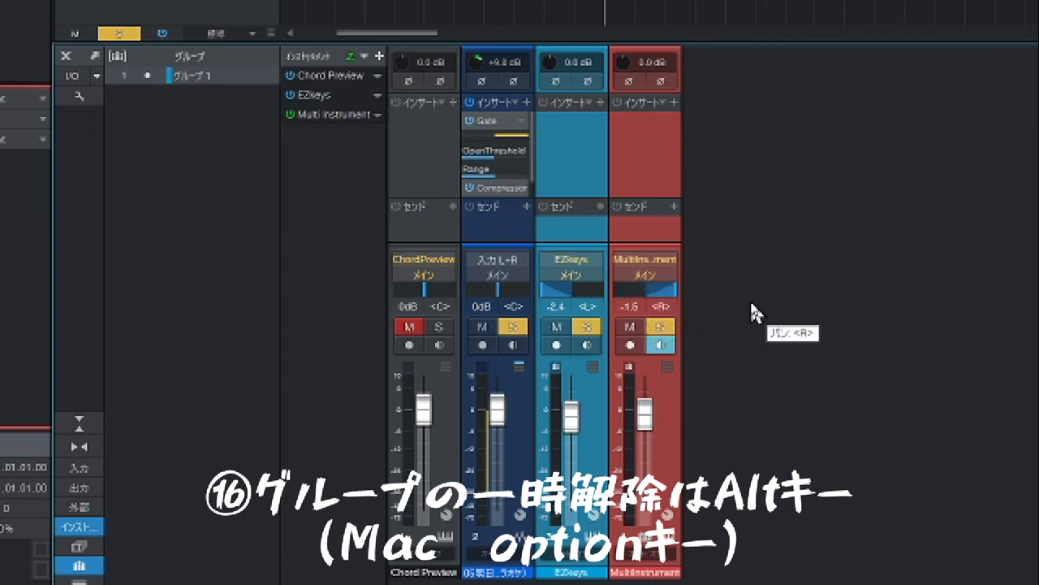
pyautogui.moveTo(676, 300); pyautogui.dragTo(617, 286)
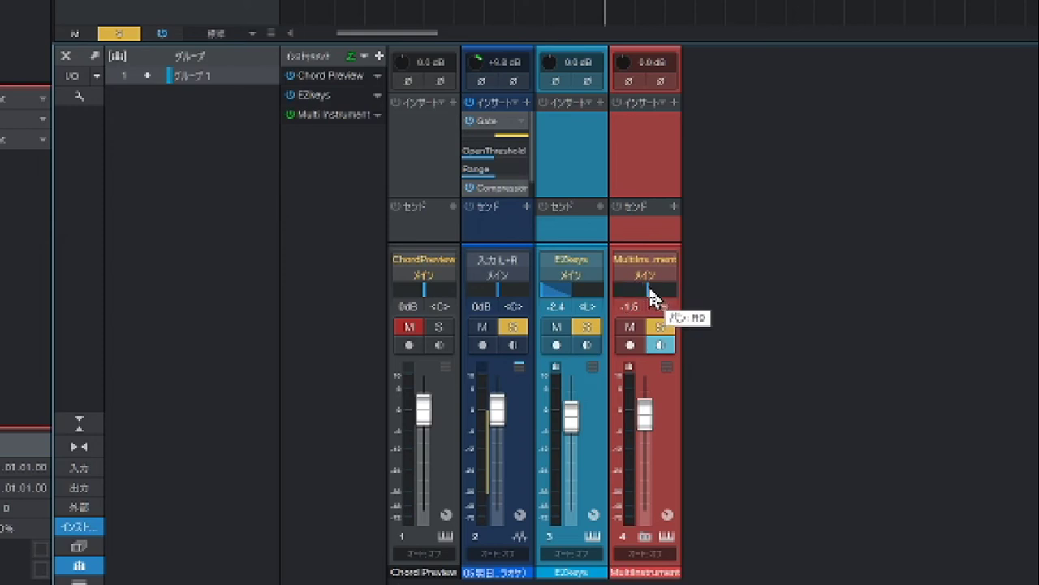
pyautogui.moveTo(550, 297); pyautogui.dragTo(520, 307)
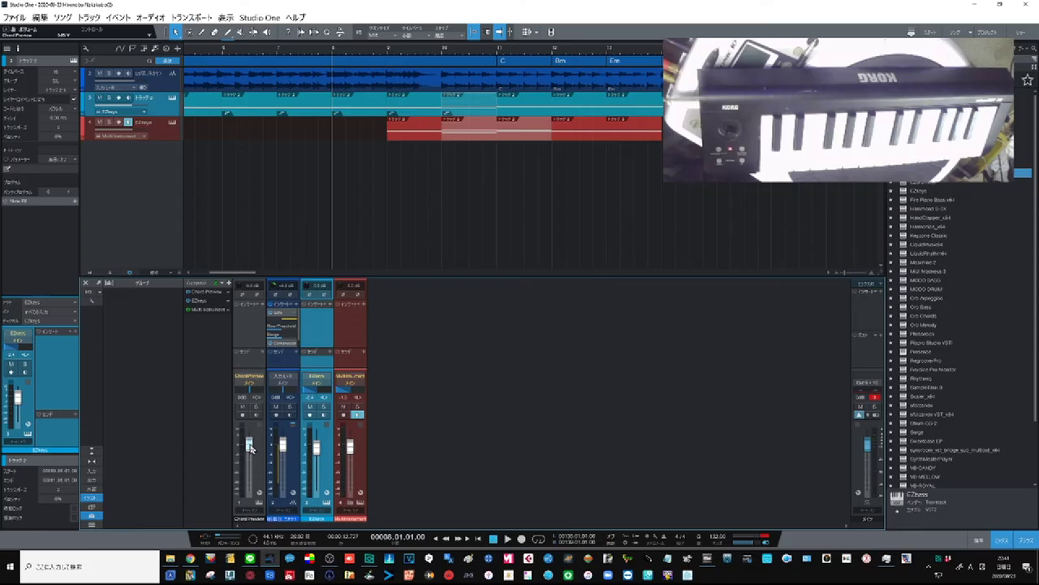
# Step: Try coarse and fine fader moves and a pan of L47 on Chord Preview, resetting its volume to 0 dB and its pan to centre
pyautogui.moveTo(424, 410); pyautogui.dragTo(424, 476)
pyautogui.moveTo(250, 475); pyautogui.dragTo(251, 453)
pyautogui.moveTo(246, 469); pyautogui.dragTo(246, 468)
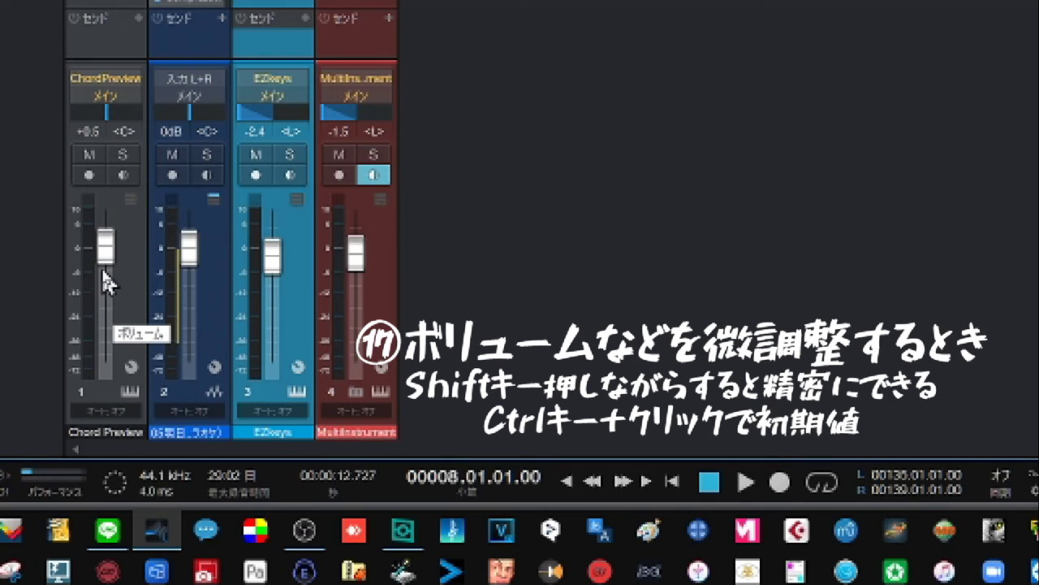
pyautogui.moveTo(109, 264); pyautogui.dragTo(107, 239)
pyautogui.scroll(-5, 106, 353)
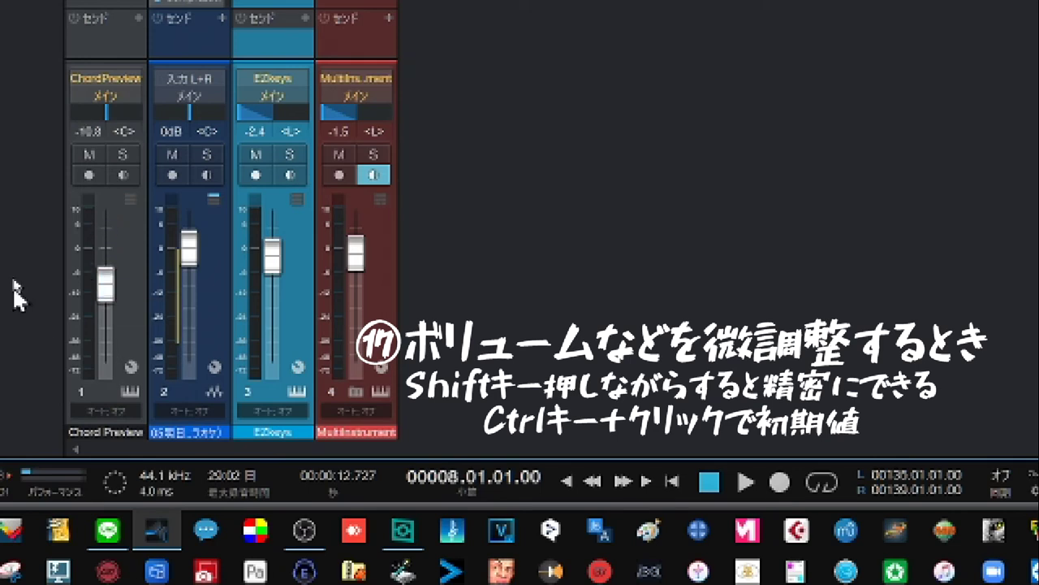
pyautogui.keyDown('ctrl'); pyautogui.click(109, 297); pyautogui.keyUp('ctrl')
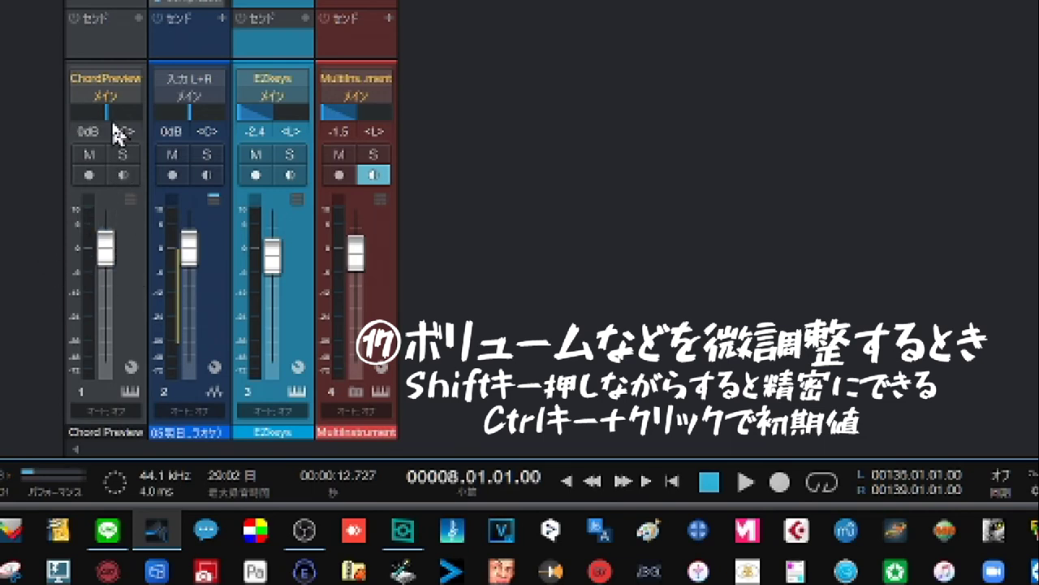
pyautogui.moveTo(106, 122); pyautogui.dragTo(92, 126)
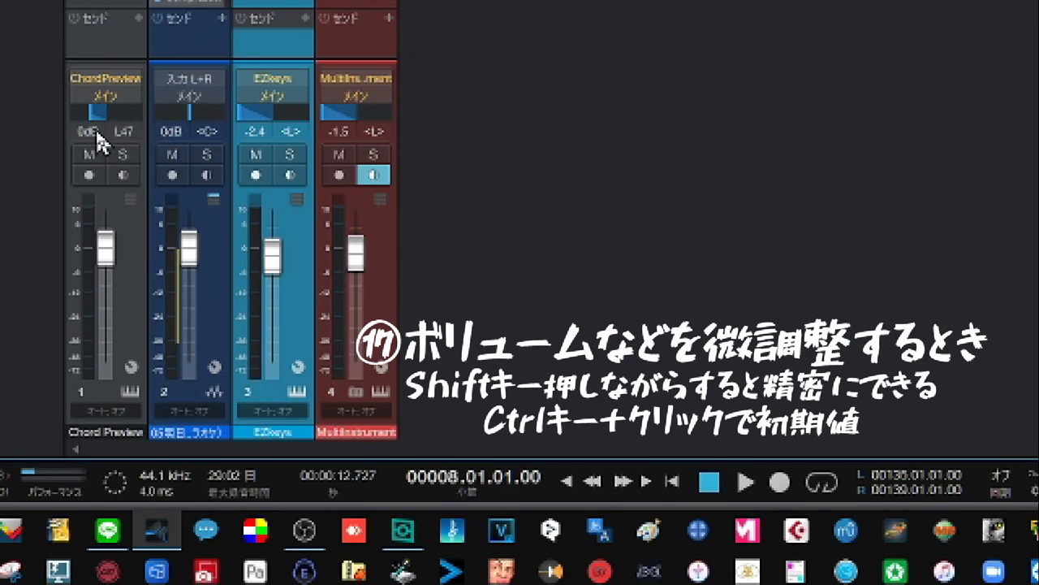
pyautogui.keyDown('ctrl'); pyautogui.click(96, 124); pyautogui.keyUp('ctrl')
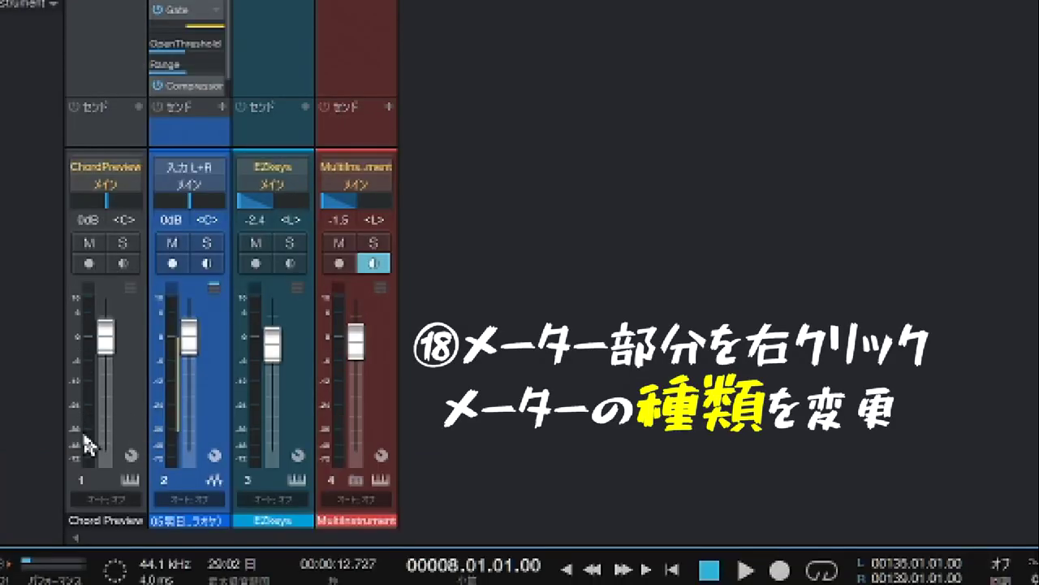
# Step: Try the ピーク/RMS mode on the console channel meters, check the peak hold length options, and return the meter to Peak
pyautogui.rightClick(91, 388)
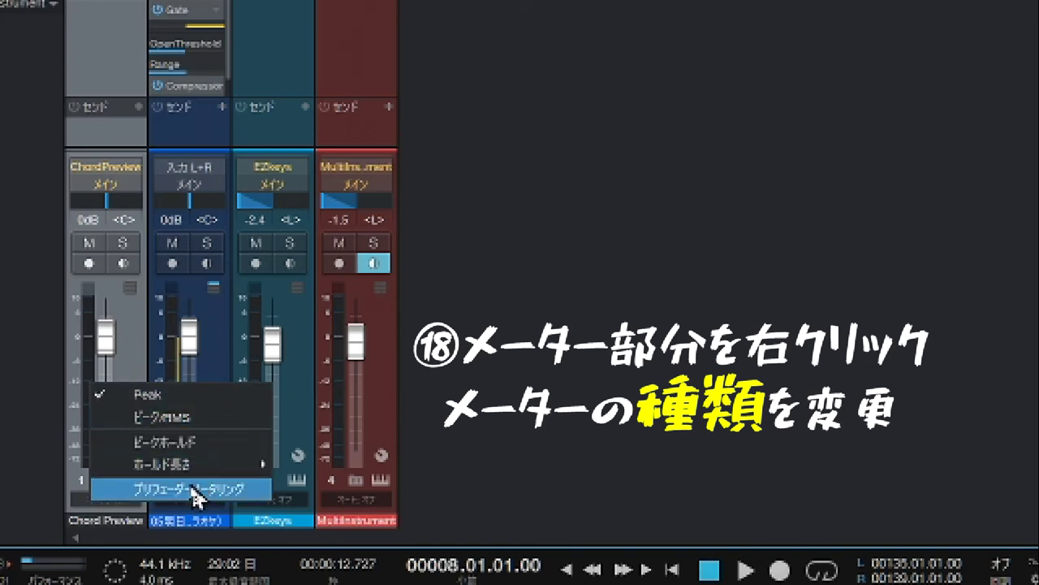
pyautogui.click(158, 422)
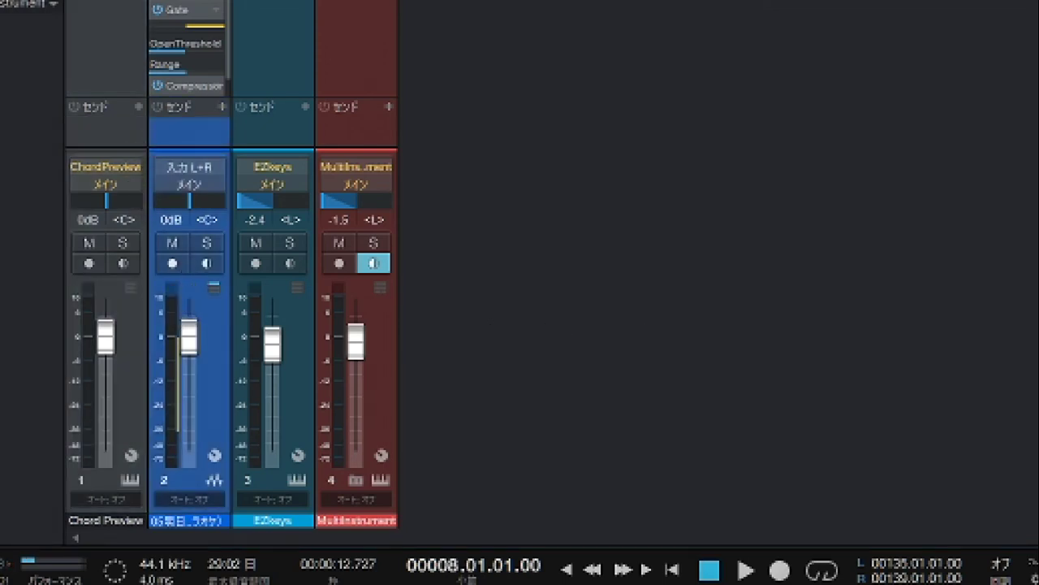
pyautogui.rightClick(170, 398)
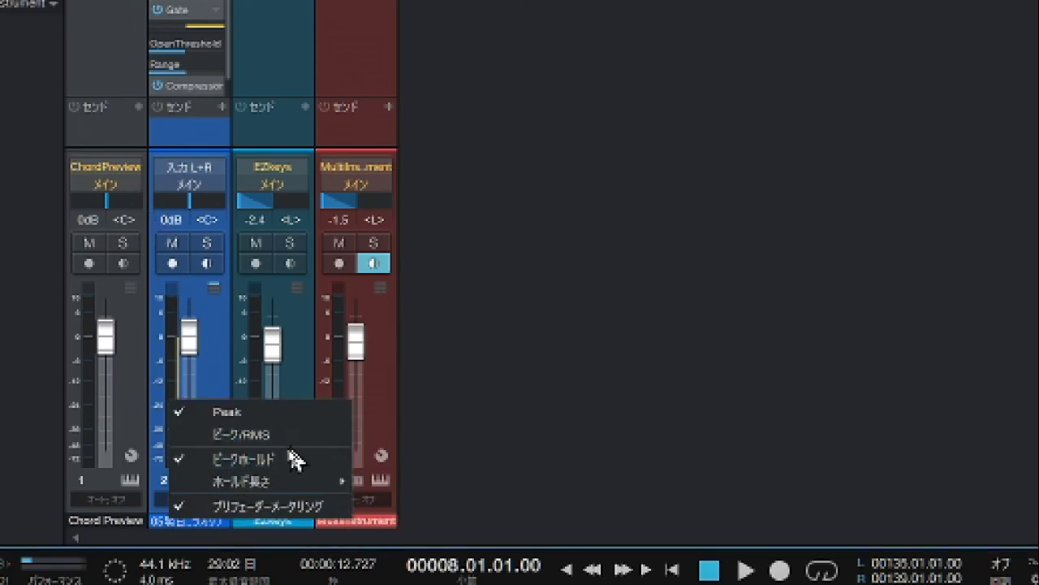
pyautogui.moveTo(244, 487)
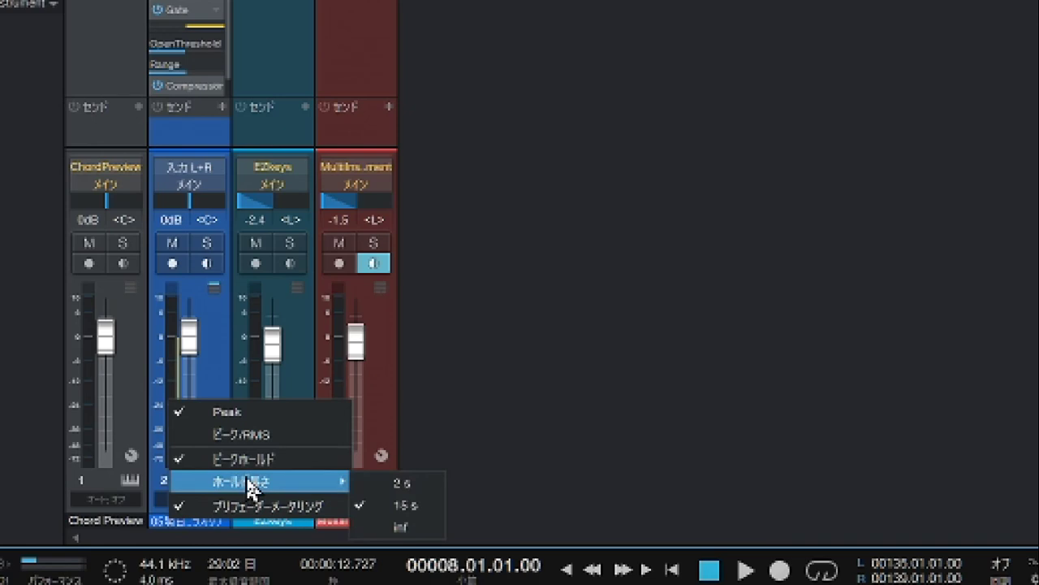
pyautogui.click(176, 447)
pyautogui.rightClick(177, 448)
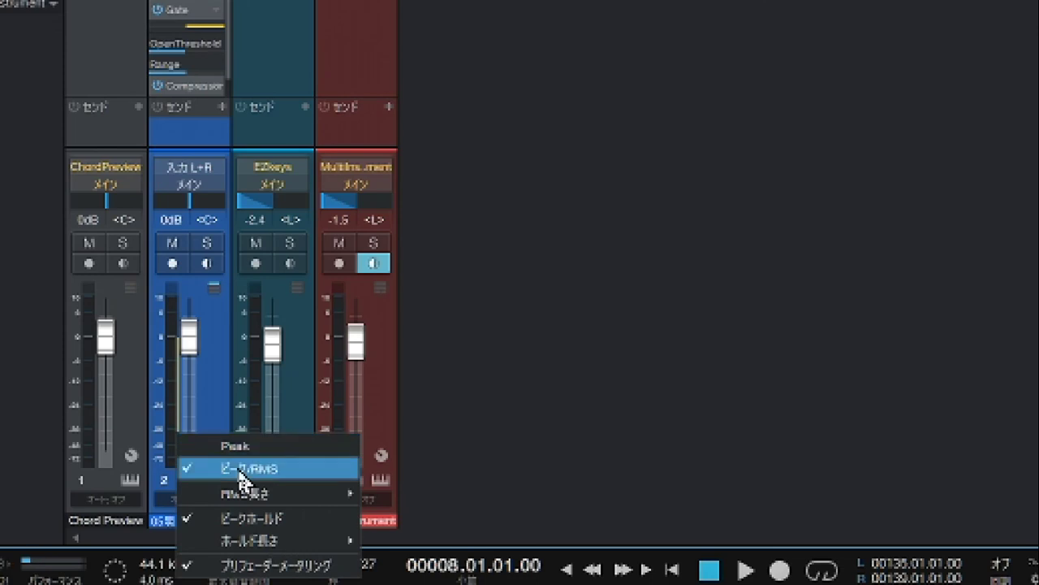
pyautogui.click(239, 445)
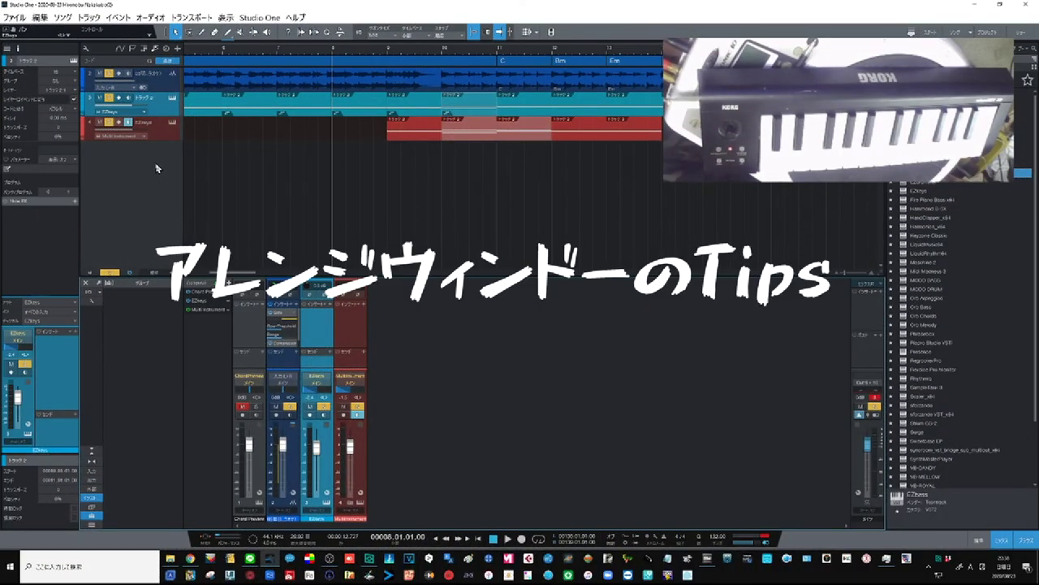
# Step: Try enlarging EZkeys track 4 on its own and resizing the height of all arrangement tracks together
pyautogui.moveTo(159, 143)
pyautogui.mouseDown()
pyautogui.moveTo(168, 174)
pyautogui.moveTo(170, 145)
pyautogui.moveTo(172, 180)
pyautogui.moveTo(172, 147)
pyautogui.mouseUp()
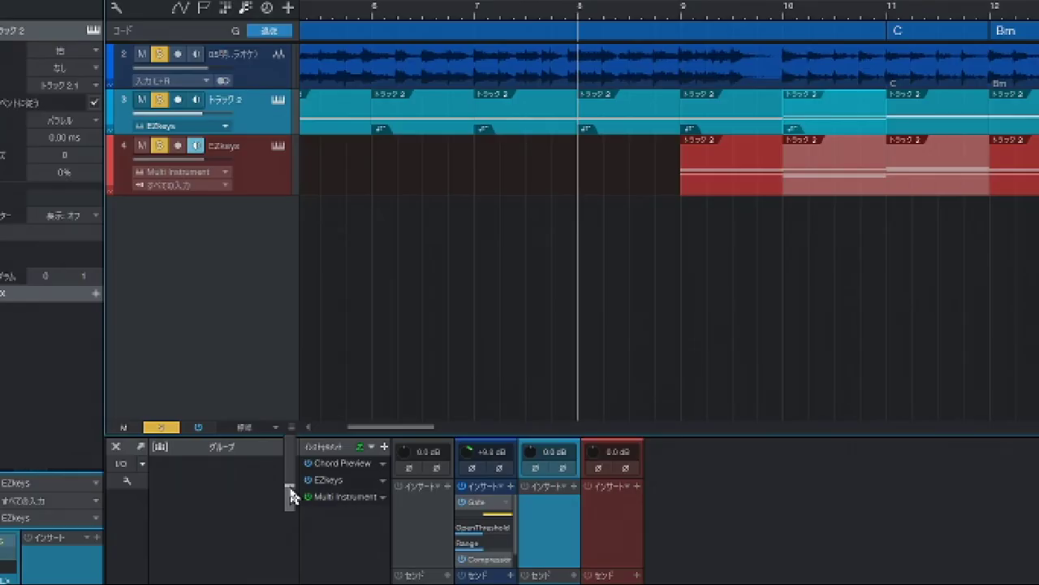
pyautogui.moveTo(291, 496); pyautogui.dragTo(293, 466)
# Step: Try the オーバービュー and 特大 track height presets and return all arrangement tracks to 標準
pyautogui.click(275, 426)
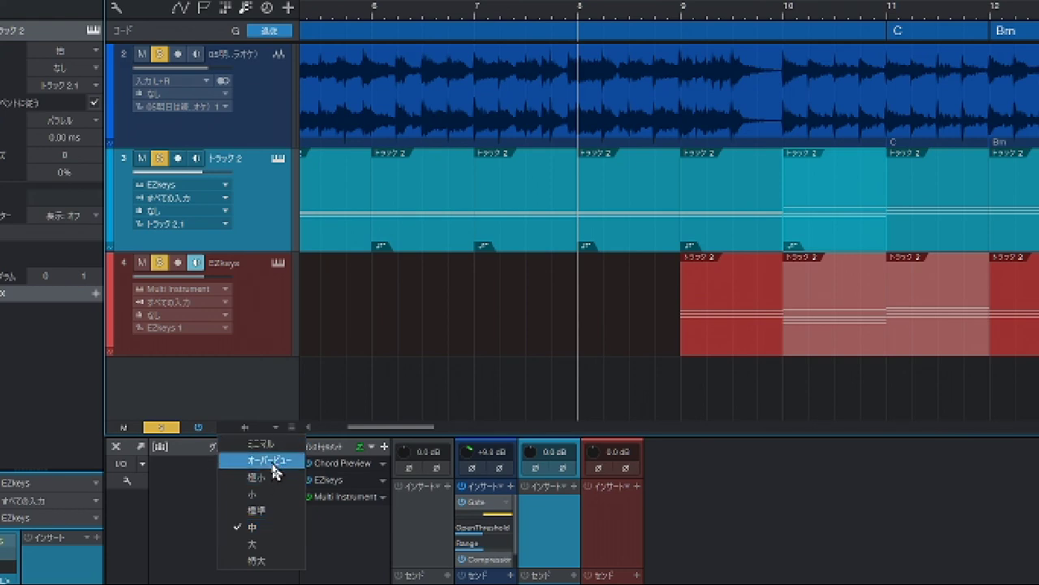
pyautogui.click(271, 461)
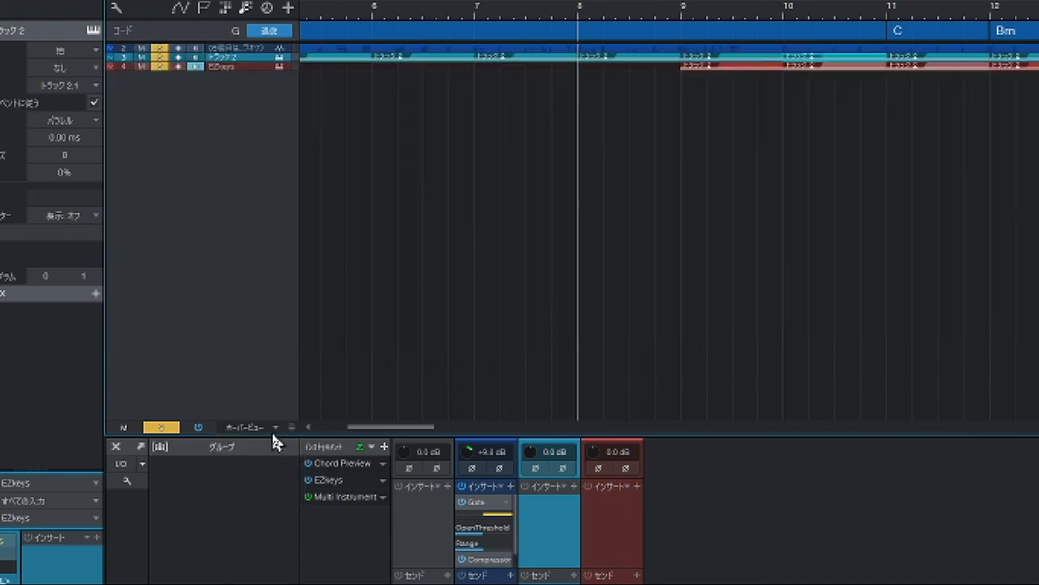
pyautogui.click(276, 428)
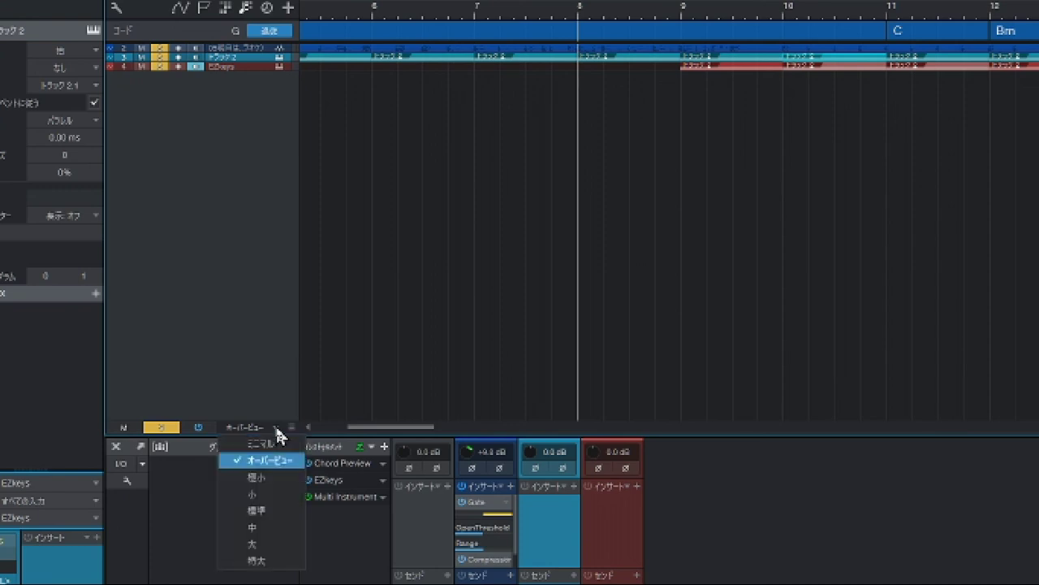
pyautogui.click(265, 512)
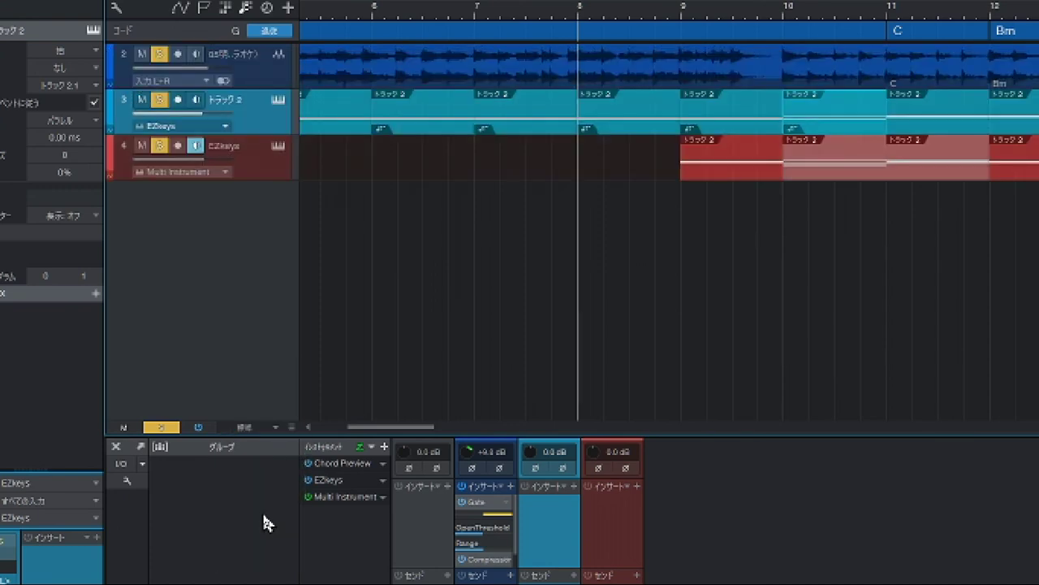
pyautogui.click(277, 427)
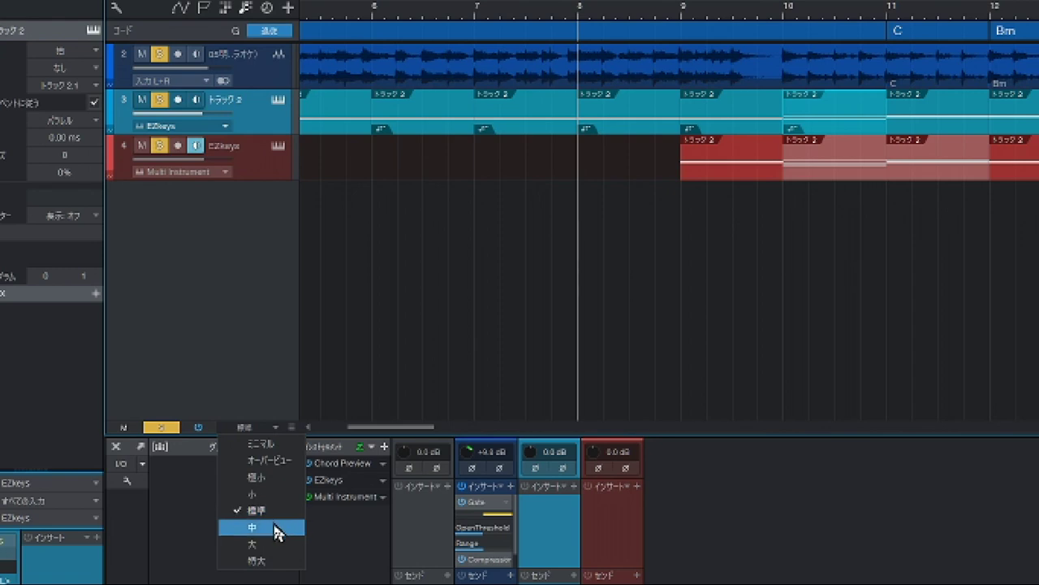
pyautogui.click(266, 560)
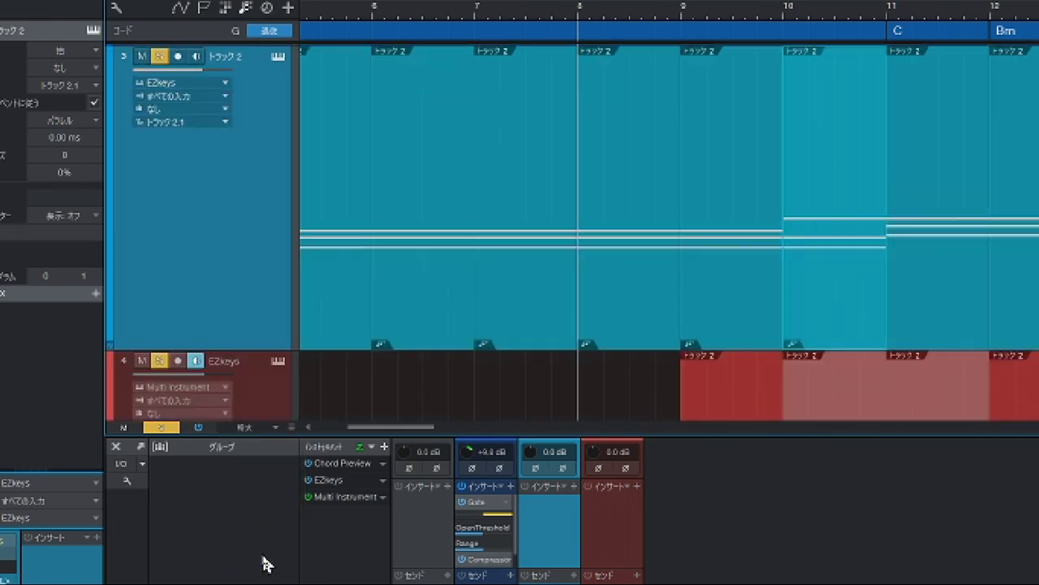
pyautogui.click(275, 428)
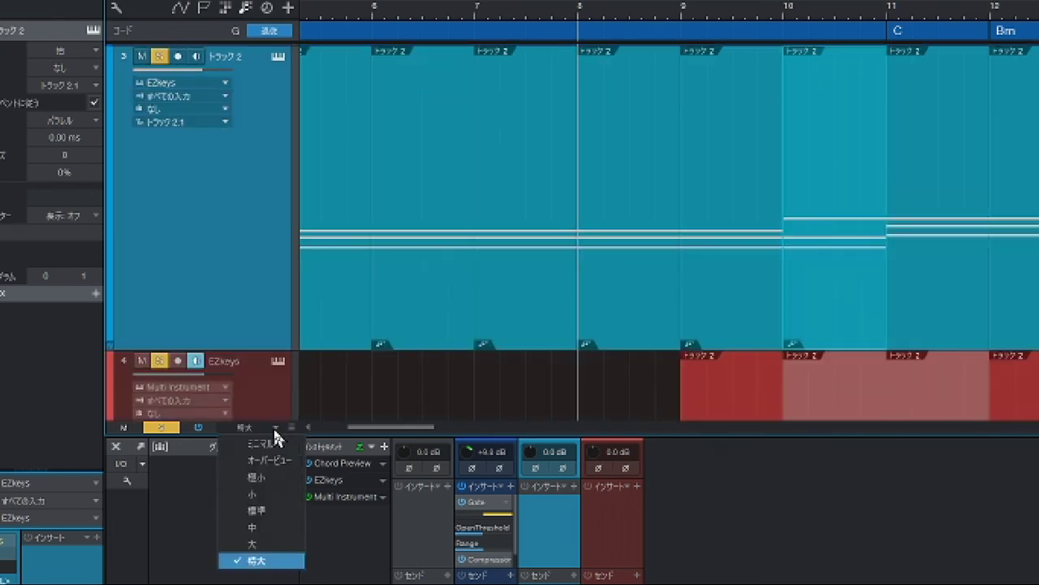
pyautogui.click(257, 511)
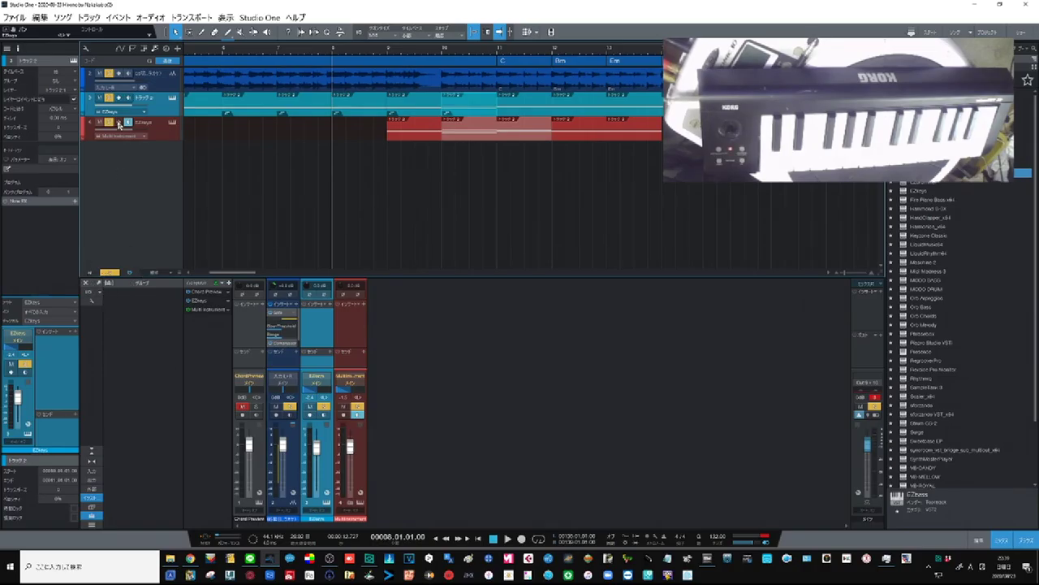
# Step: Clear the solo state of all tracks at once
pyautogui.click(125, 122)
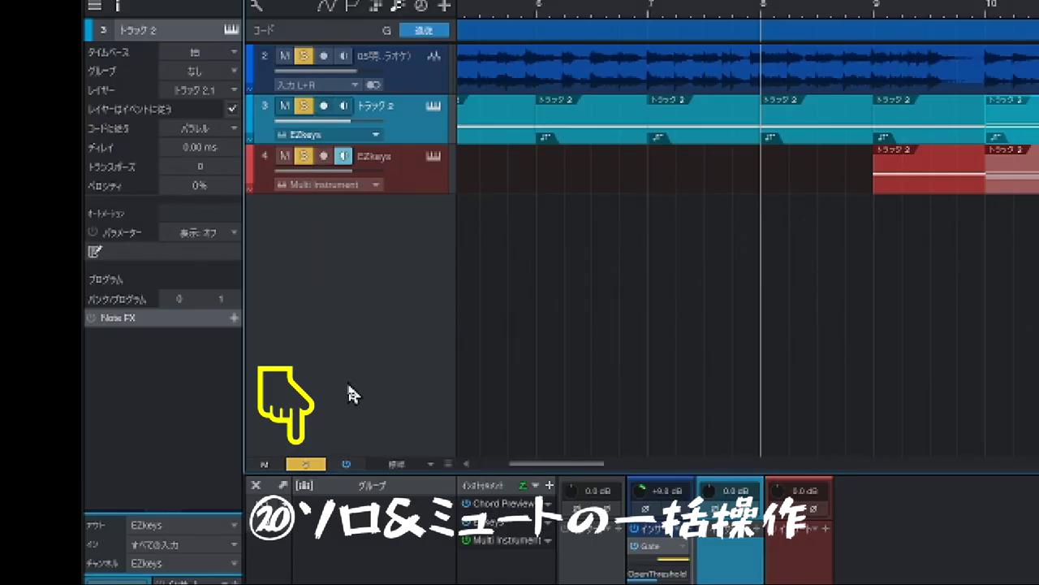
pyautogui.click(312, 462)
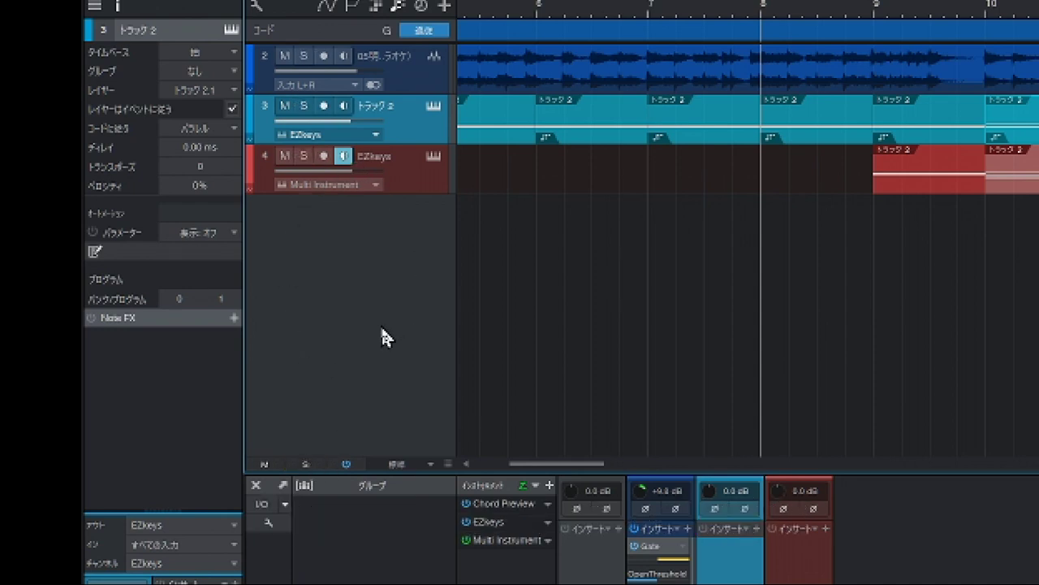
# Step: Mute tracks 2 and 3 and solo EZkeys track 4, and clear all mutes and solos with the global controls
pyautogui.click(284, 56)
pyautogui.click(286, 106)
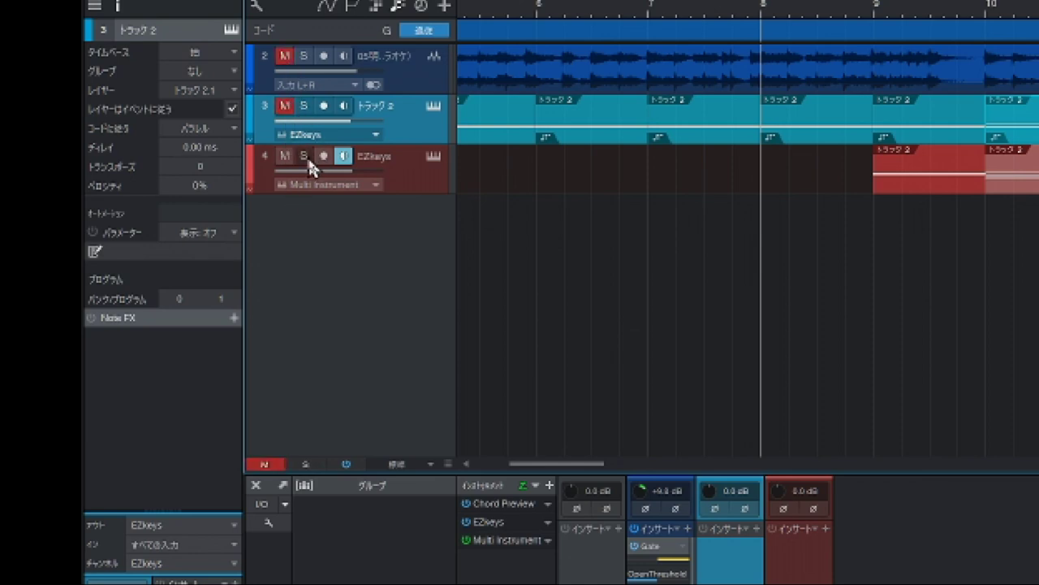
pyautogui.click(305, 156)
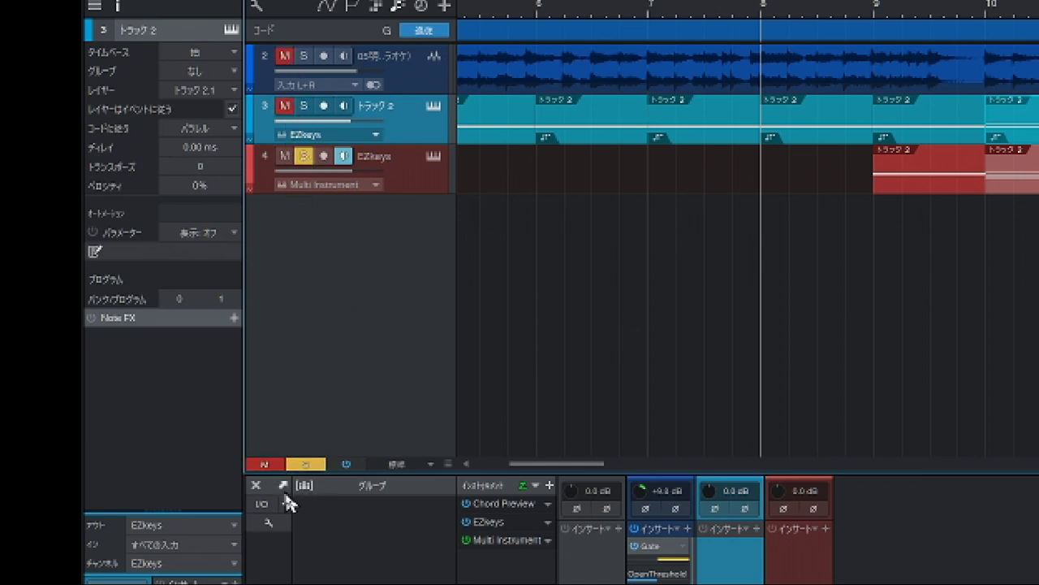
pyautogui.click(269, 466)
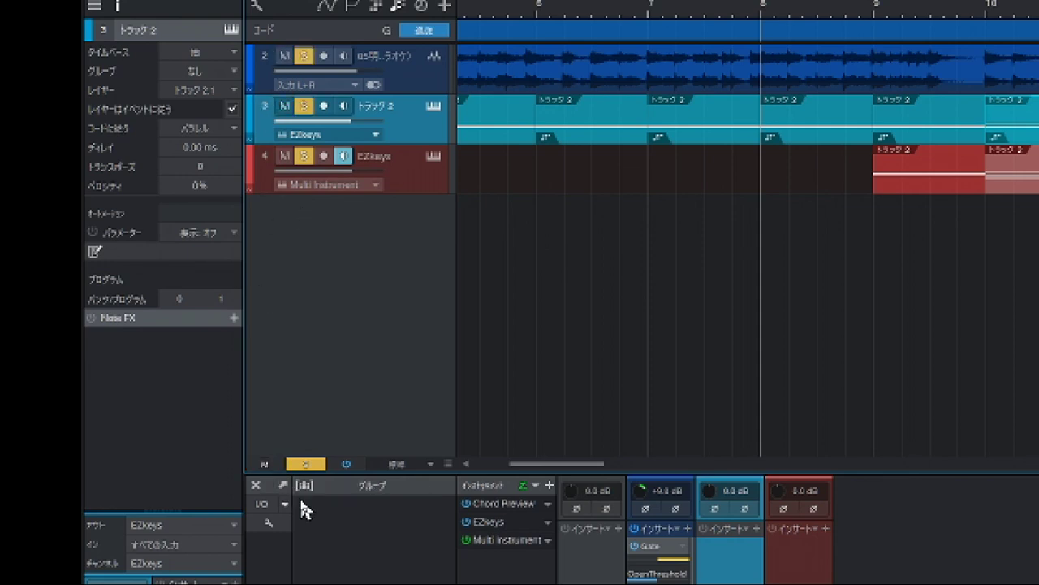
pyautogui.click(309, 465)
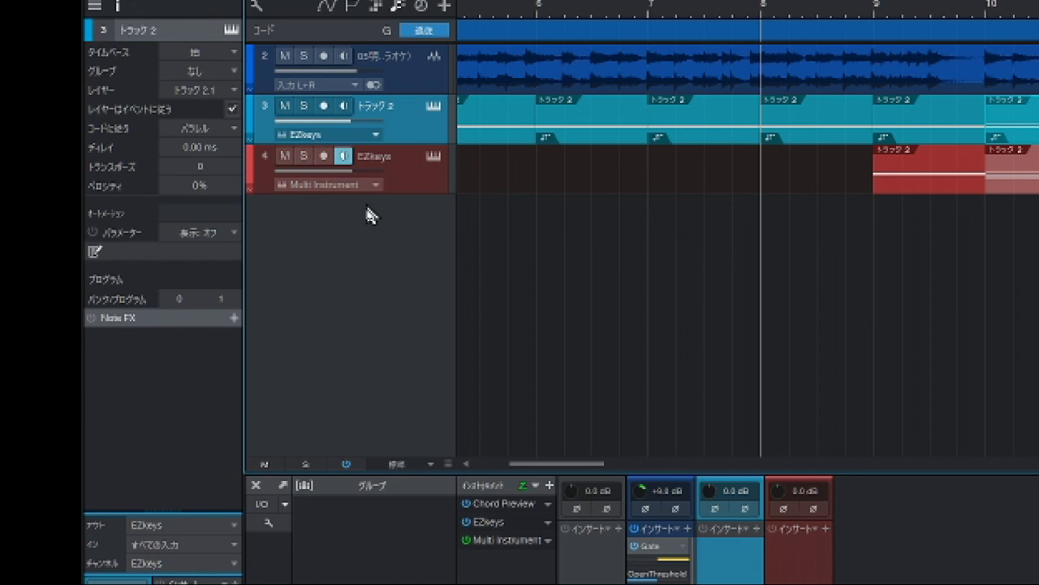